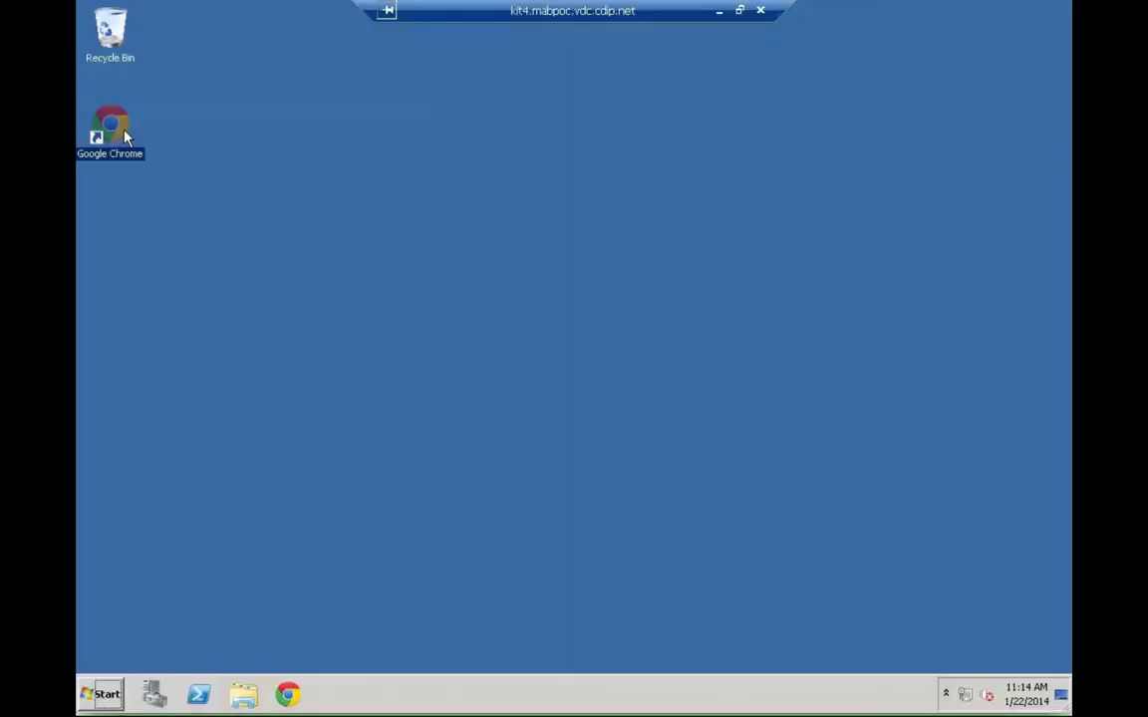
- Launch Google Chrome and switch to the vCloud Automation Center Login tab
{"action": "double_click", "coordinate": [111, 129]}
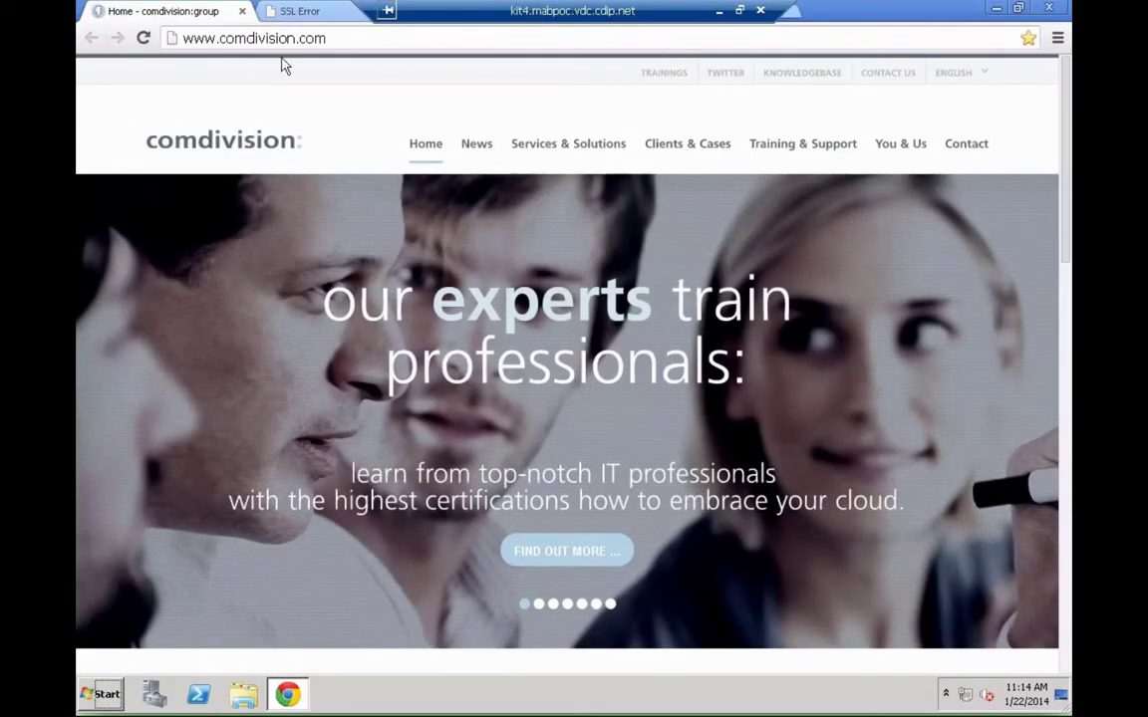
{"action": "left_click", "coordinate": [299, 14]}
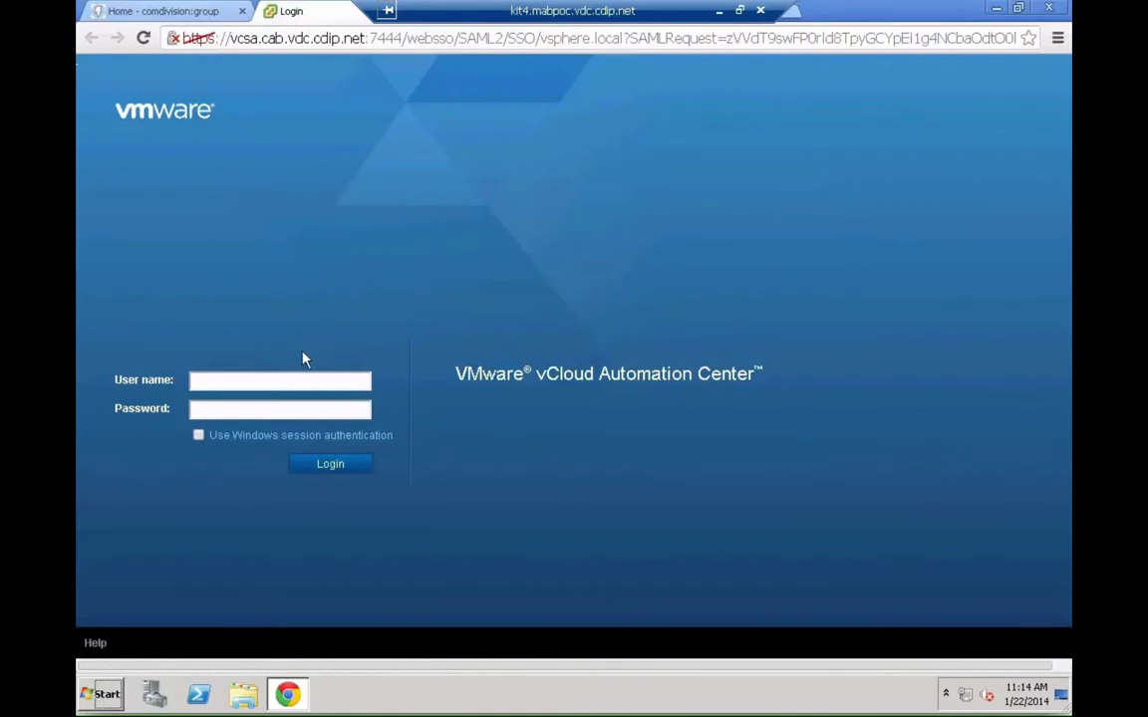
- Log in with the vCAC administrator's user name and password
{"action": "left_click", "coordinate": [273, 378]}
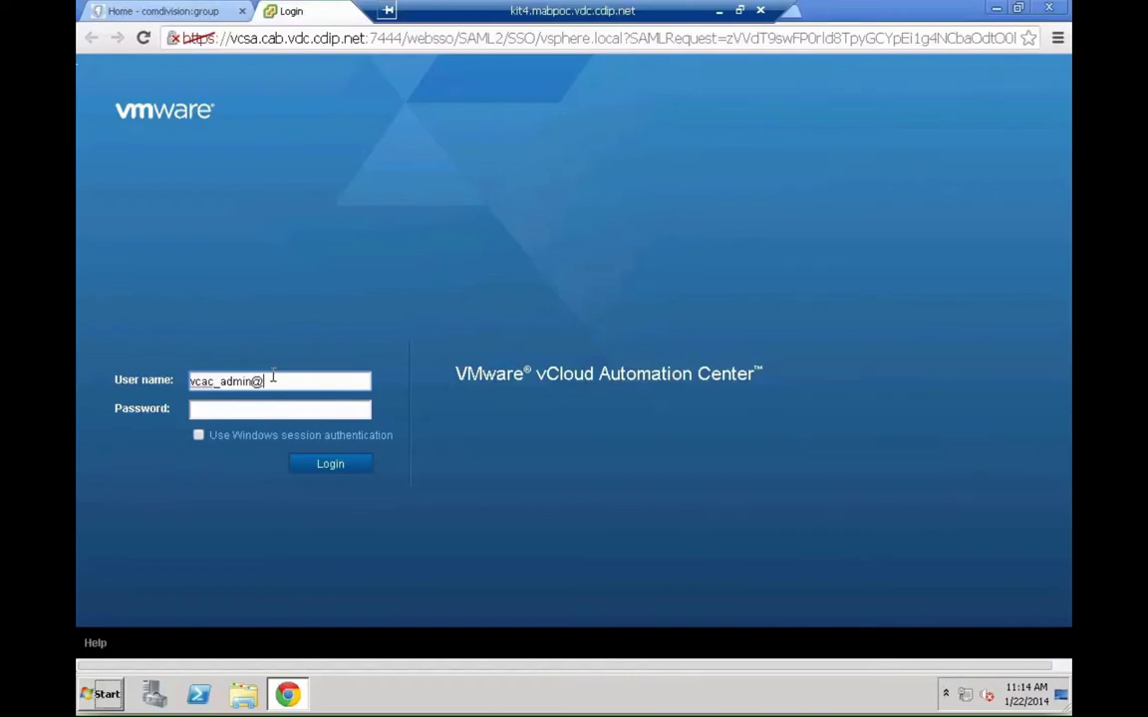
{"action": "key", "text": "Tab"}
{"action": "type", "text": "•••••••••"}
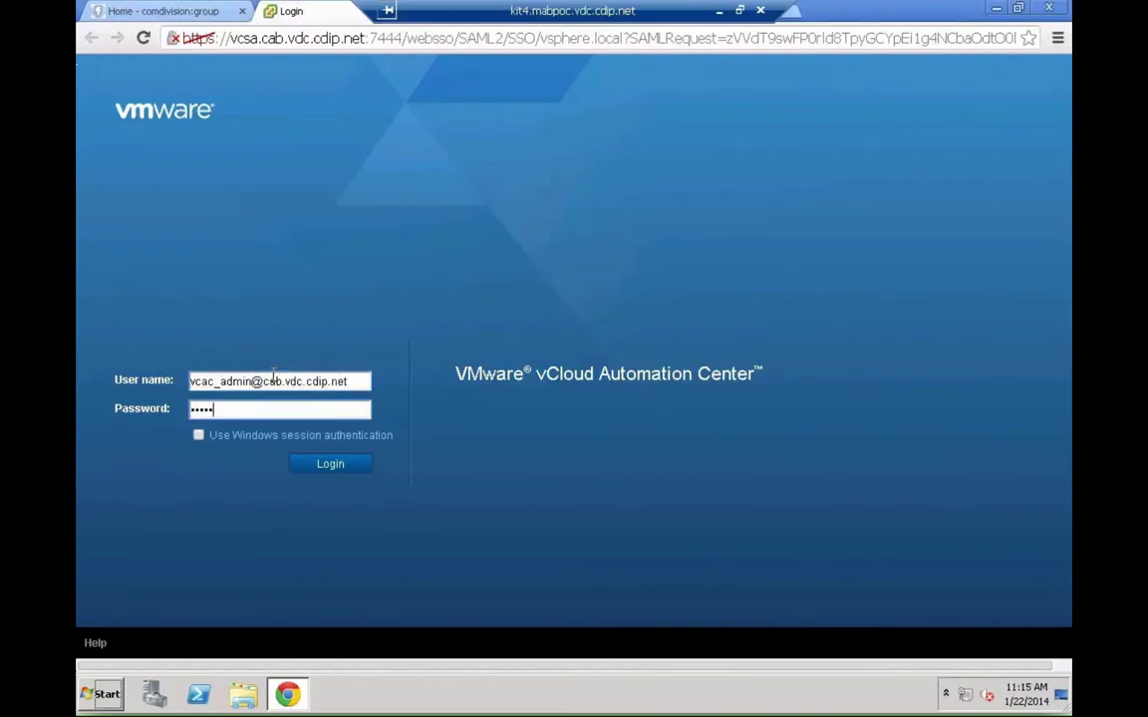
{"action": "type", "text": "•"}
{"action": "key", "text": "Return"}
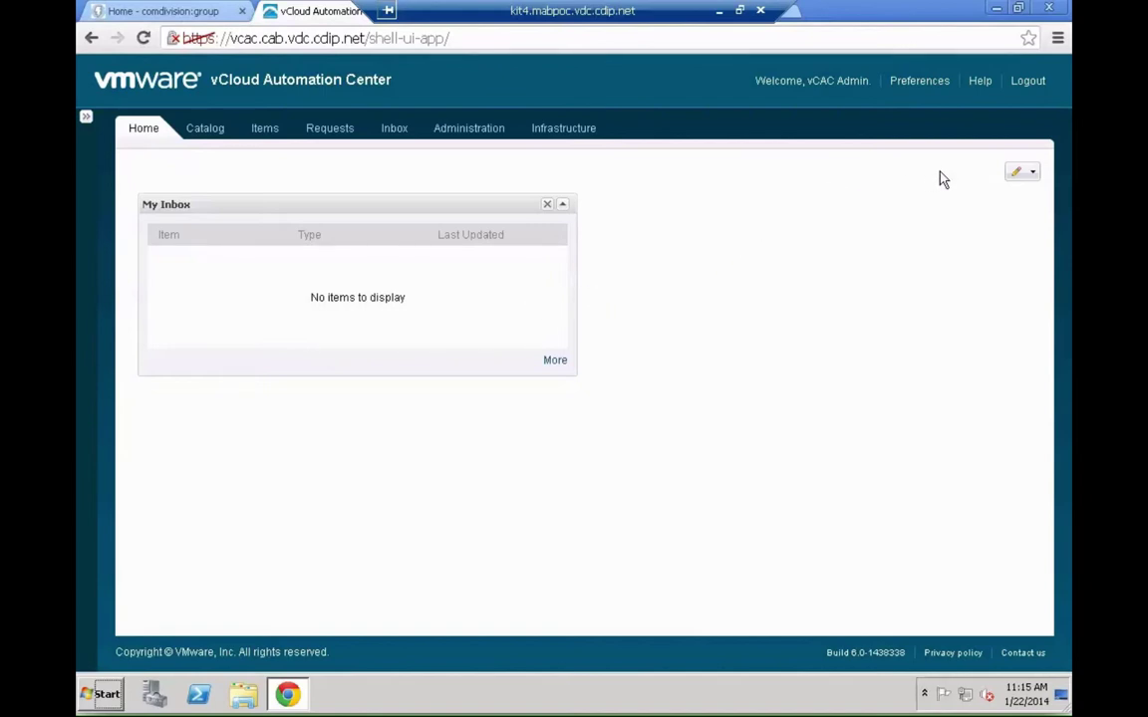
- Change the Home dashboard to a 3 Columns layout and reopen the dashboard editing menu
{"action": "left_click", "coordinate": [1037, 173]}
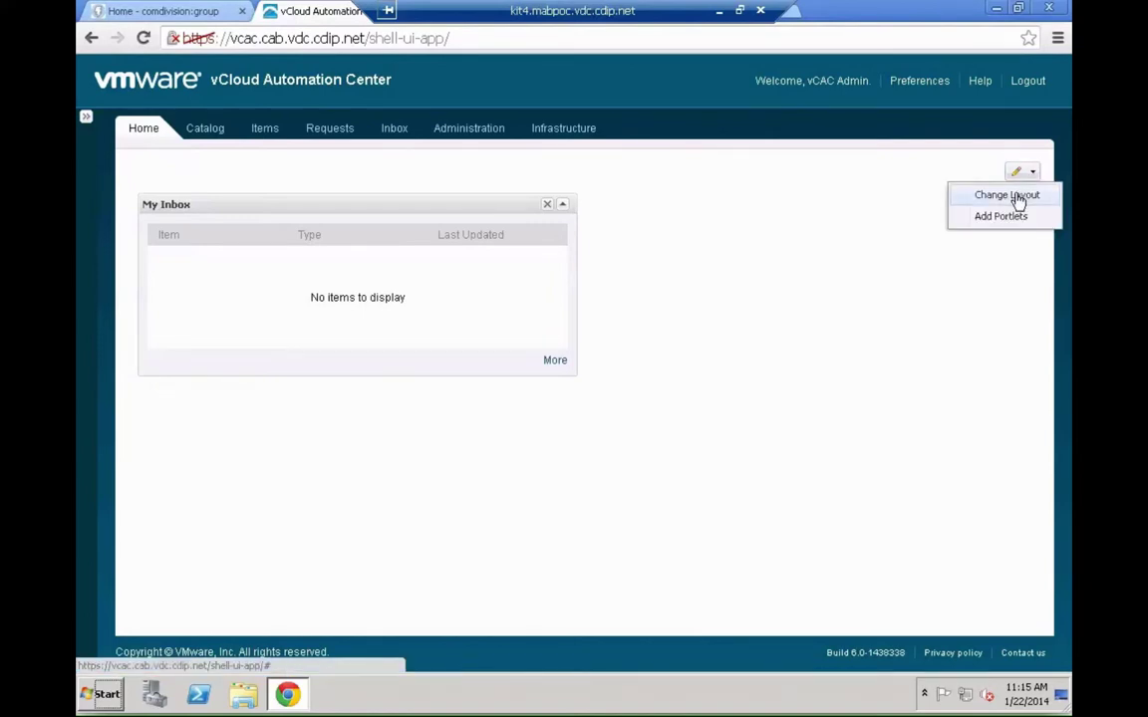
{"action": "left_click", "coordinate": [1019, 199]}
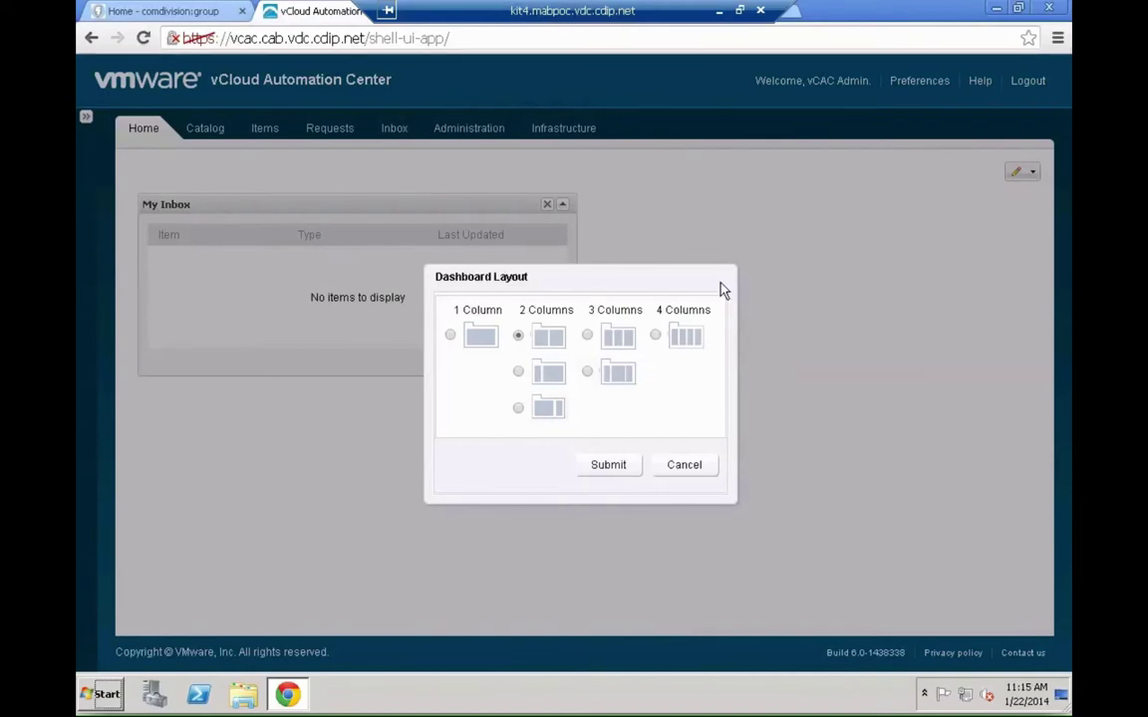
{"action": "left_click", "coordinate": [587, 372]}
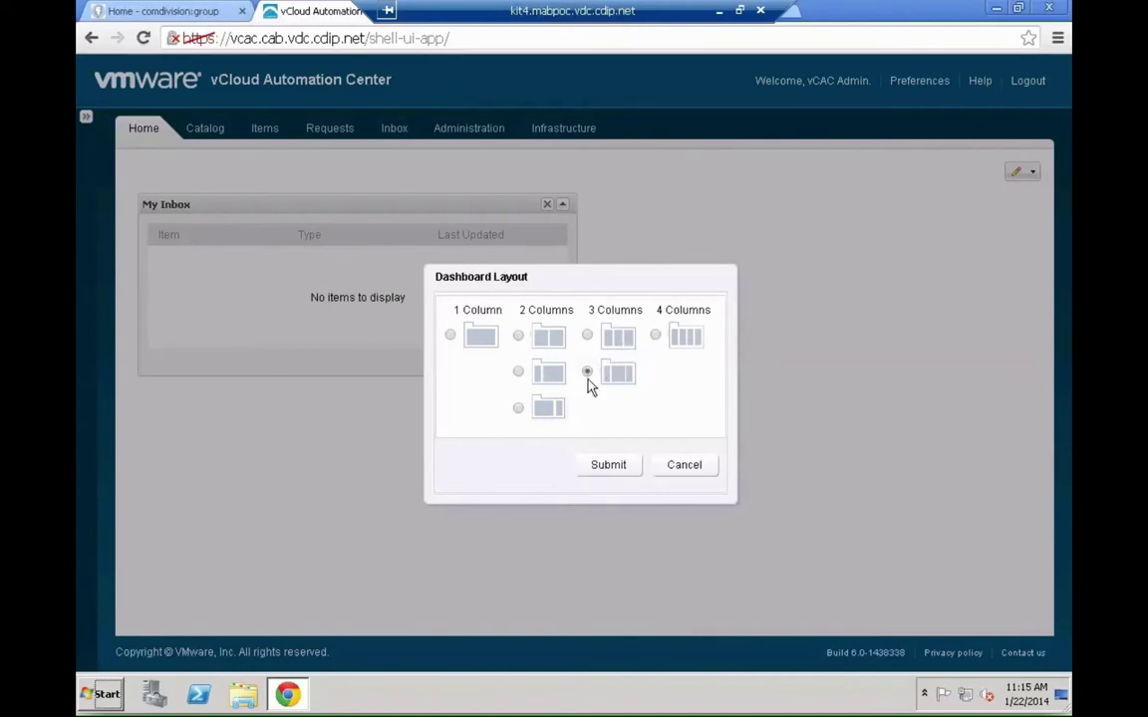
{"action": "left_click", "coordinate": [603, 465]}
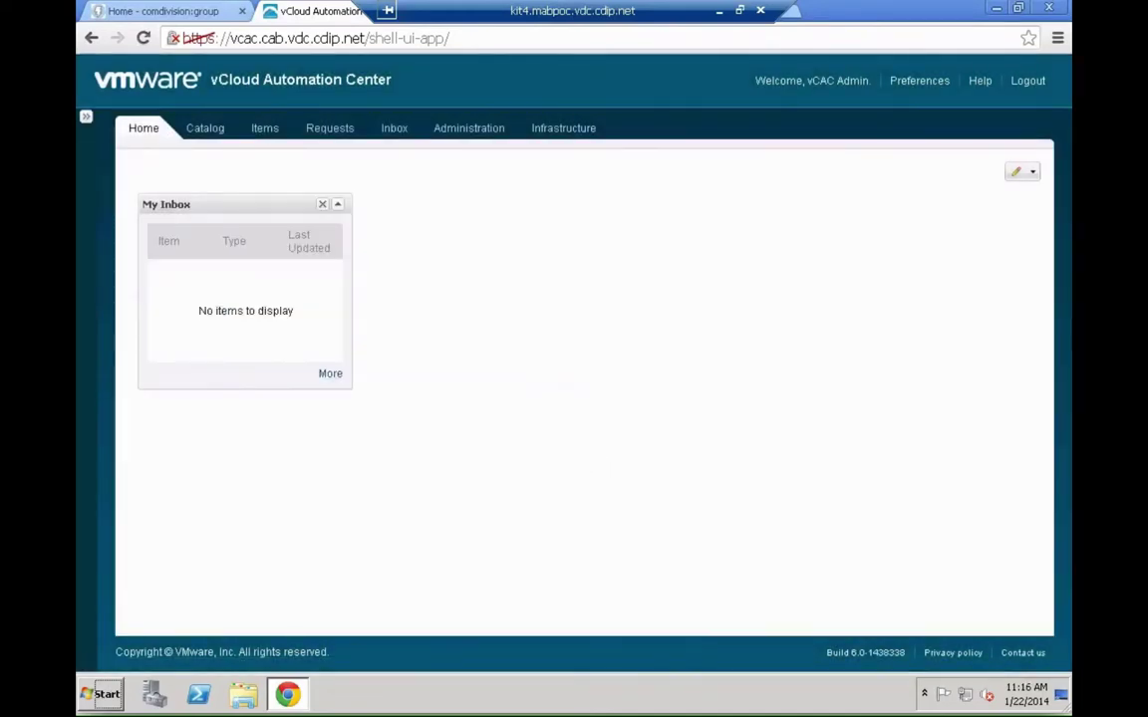
{"action": "left_click", "coordinate": [1033, 174]}
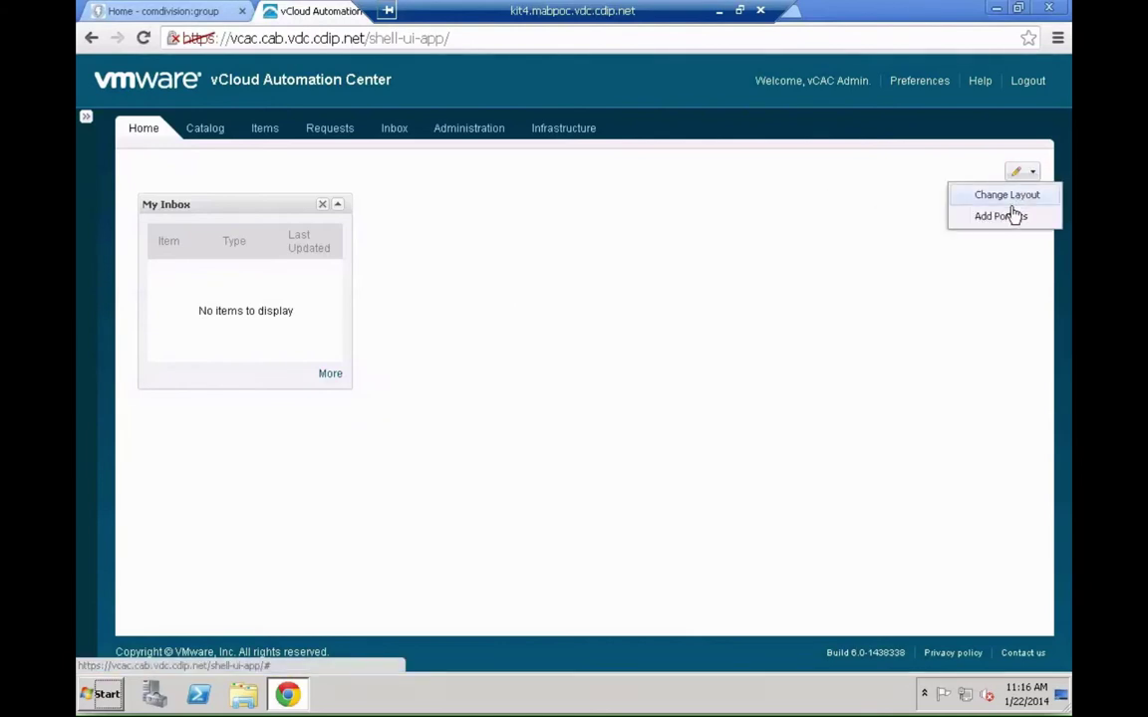
- Add the My Items and My Open Requests portlets to the dashboard
{"action": "left_click", "coordinate": [1011, 219]}
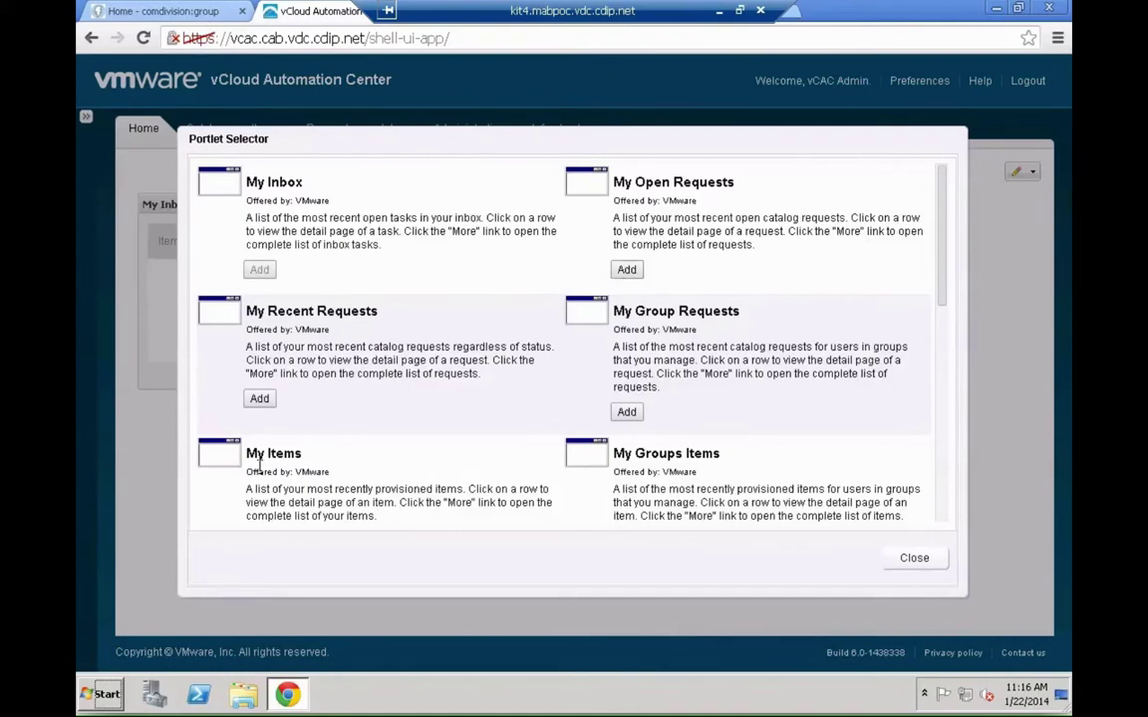
{"action": "scroll", "coordinate": [279, 472], "scroll_direction": "down", "scroll_amount": 5}
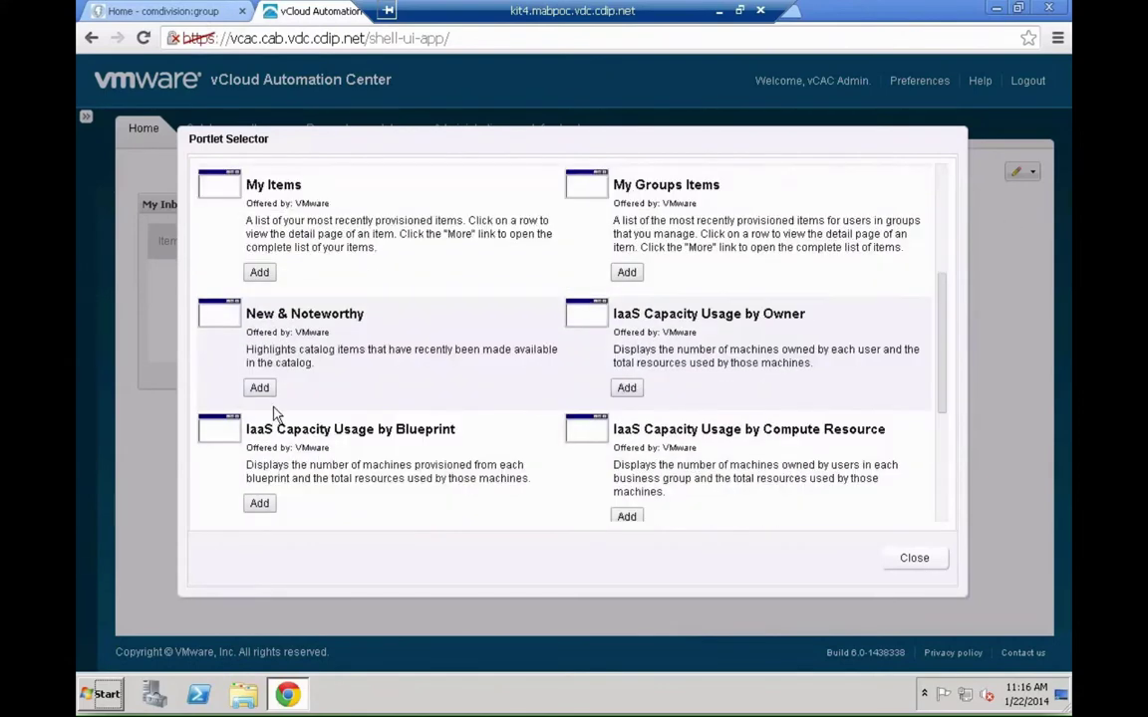
{"action": "left_click", "coordinate": [259, 272]}
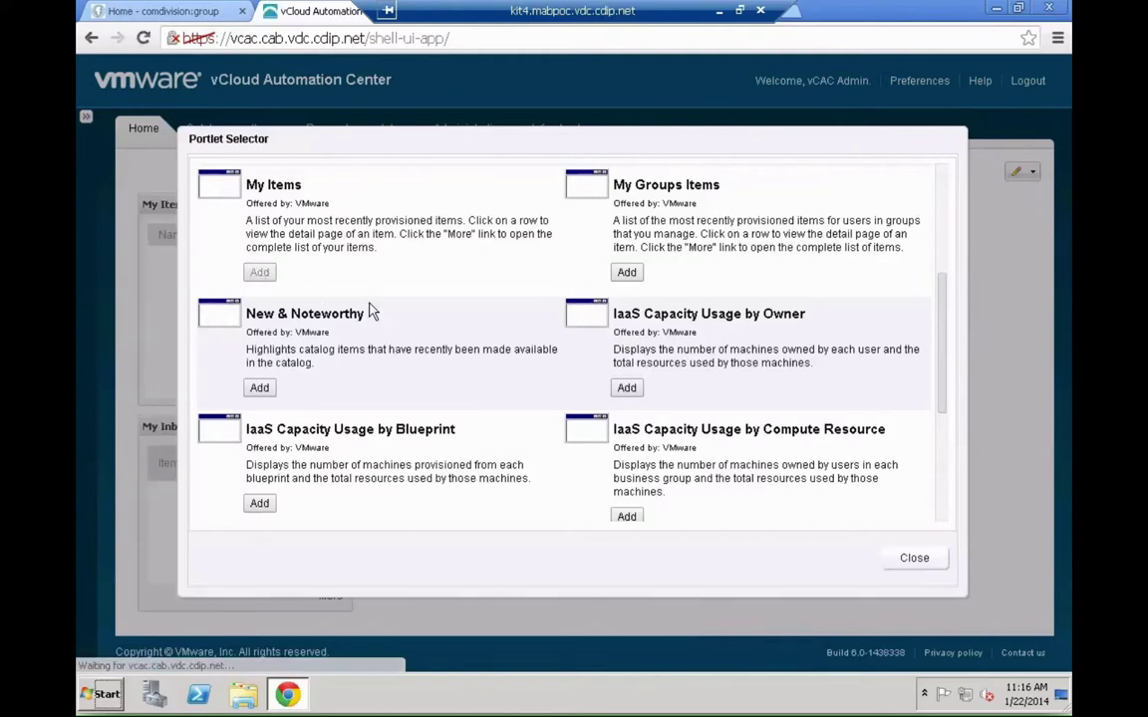
{"action": "scroll", "coordinate": [369, 312], "scroll_direction": "up", "scroll_amount": 5}
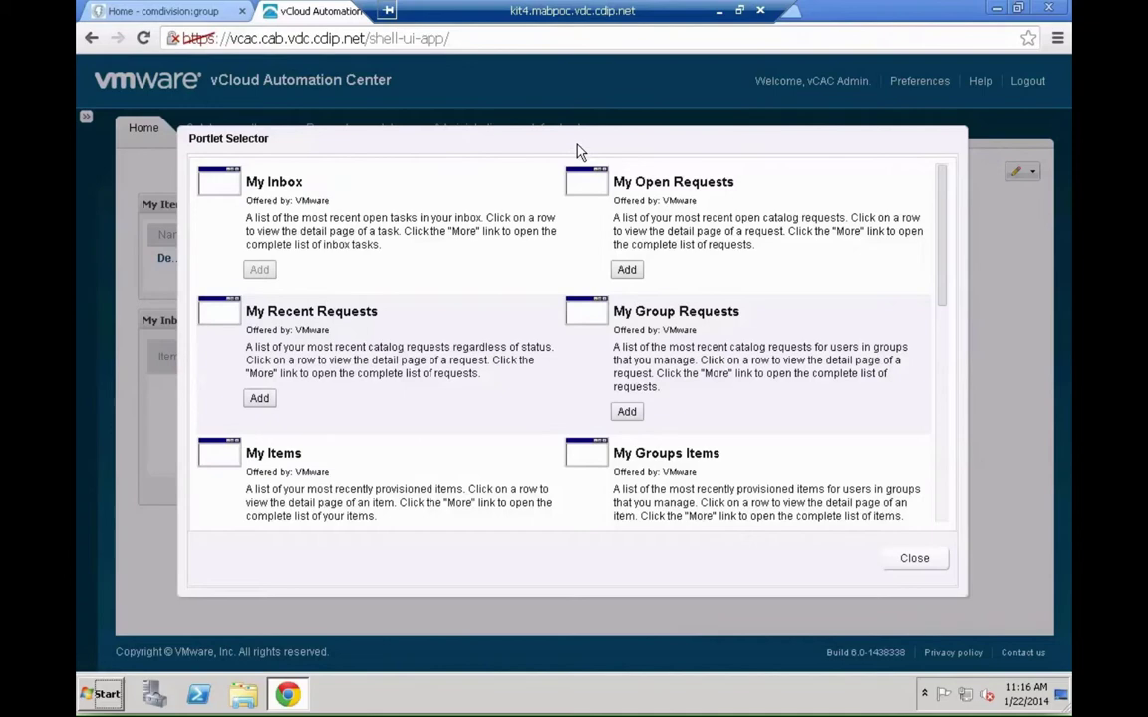
{"action": "left_click_drag", "start_coordinate": [578, 153], "coordinate": [630, 228]}
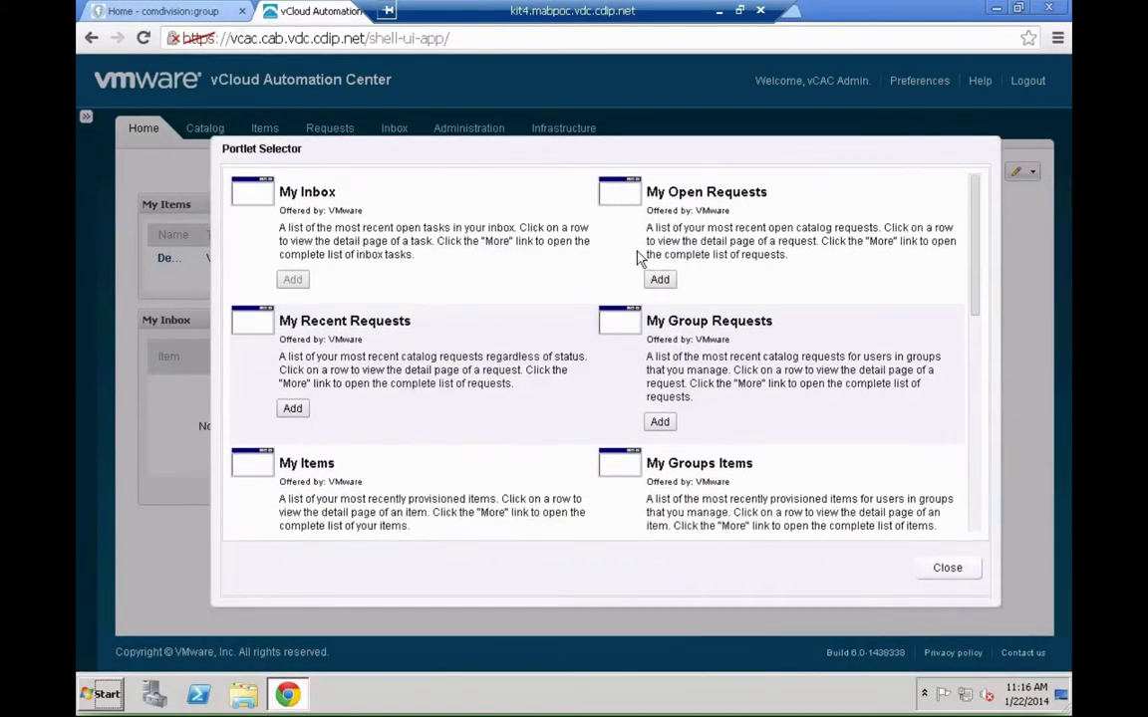
{"action": "left_click", "coordinate": [658, 280]}
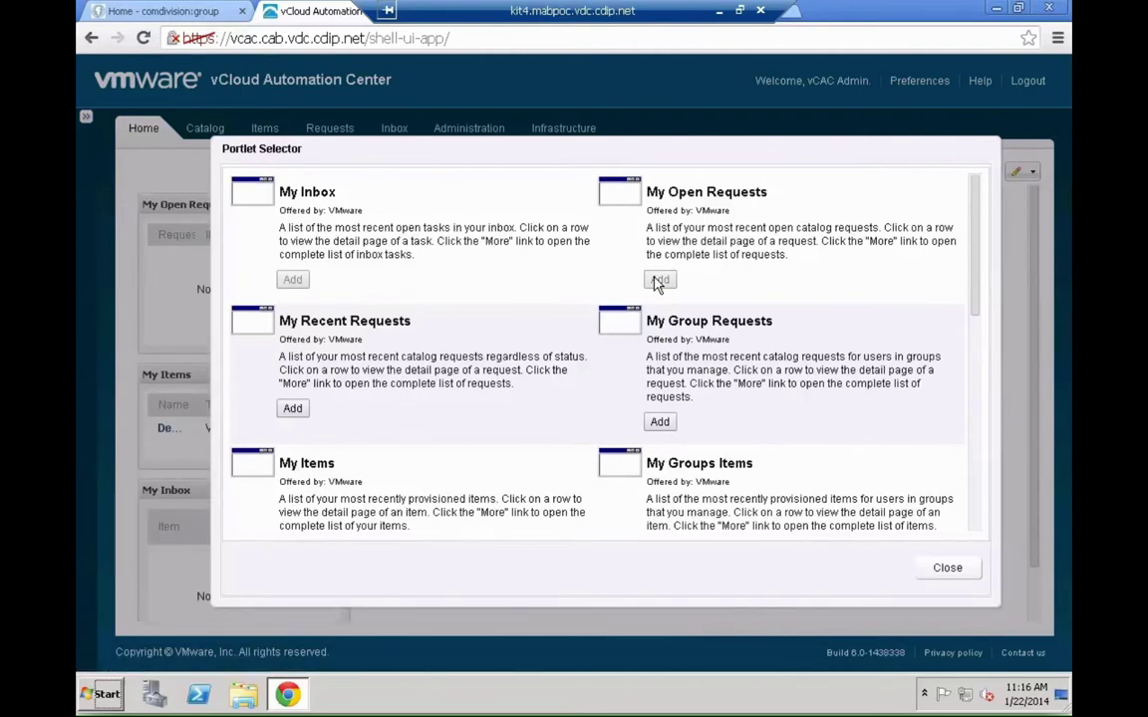
- Add the IaaS Capacity Usage by Group, Blueprint and Compute Resource portlets
{"action": "scroll", "coordinate": [588, 259], "scroll_direction": "down", "scroll_amount": 5}
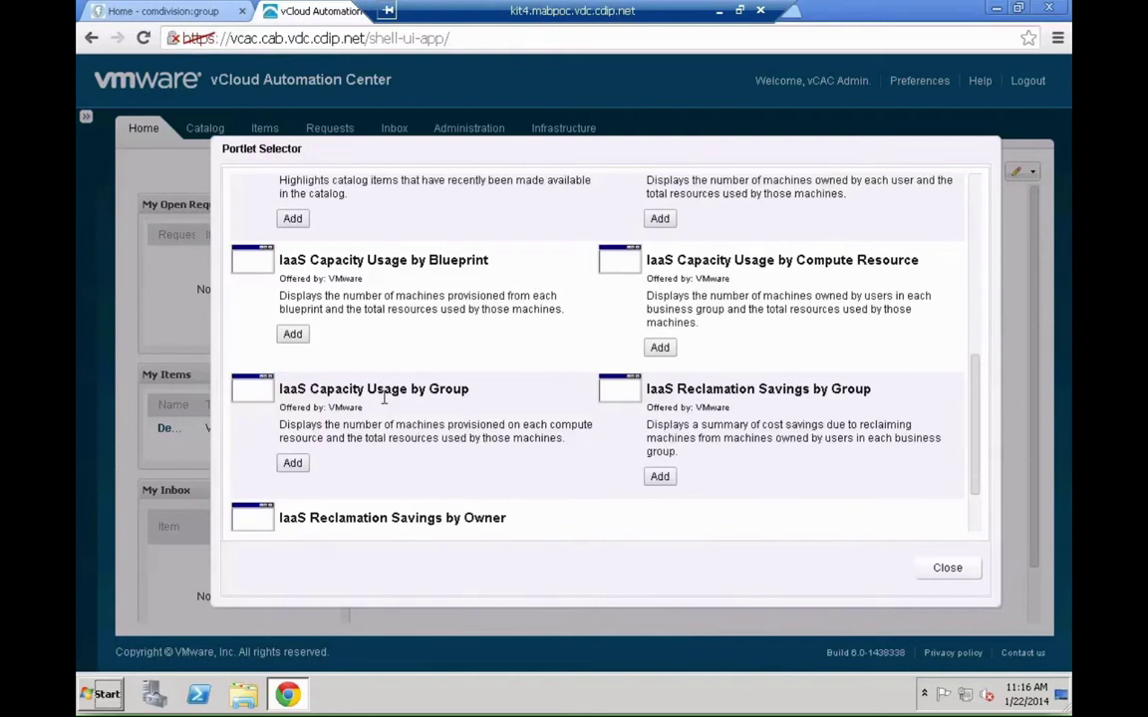
{"action": "left_click", "coordinate": [292, 464]}
{"action": "left_click", "coordinate": [293, 336]}
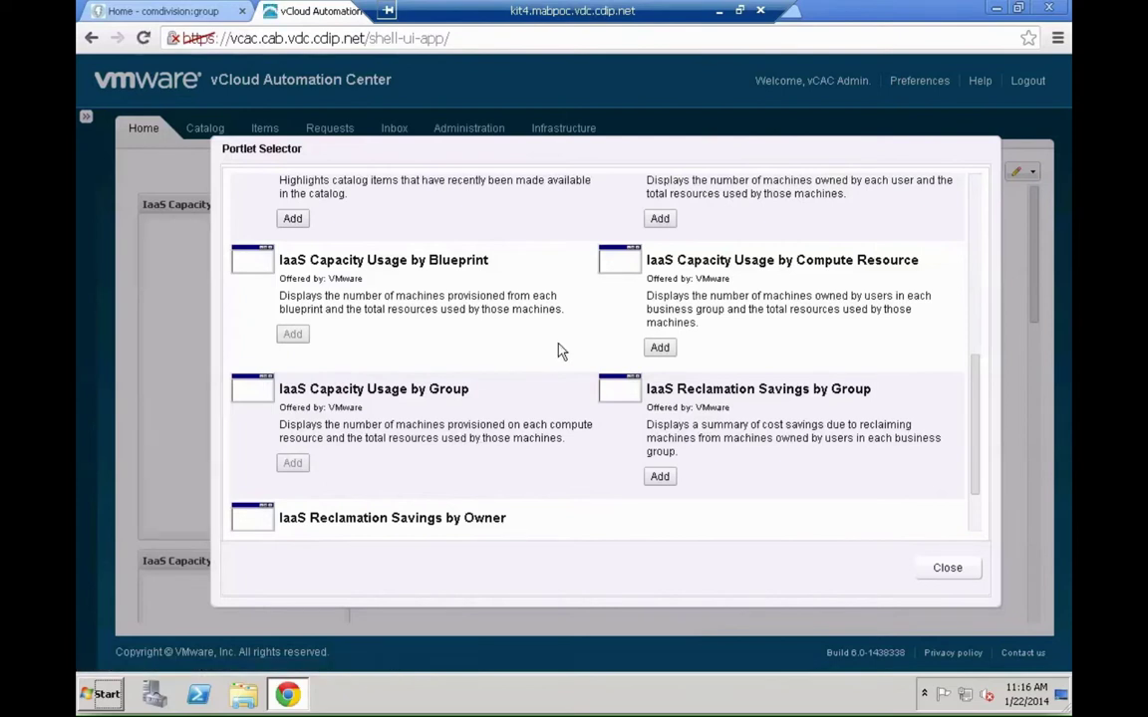
{"action": "left_click", "coordinate": [660, 349]}
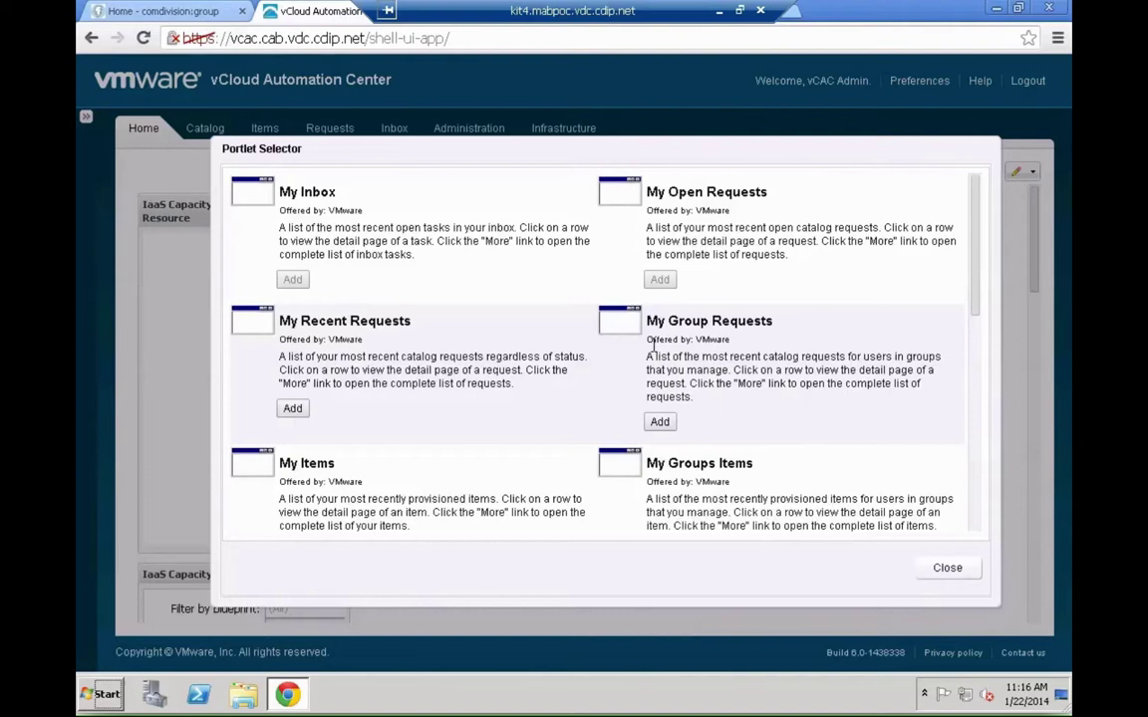
- Add the New & Noteworthy and My Group Requests portlets, then close the Portlet Selector
{"action": "scroll", "coordinate": [652, 329], "scroll_direction": "down", "scroll_amount": 10}
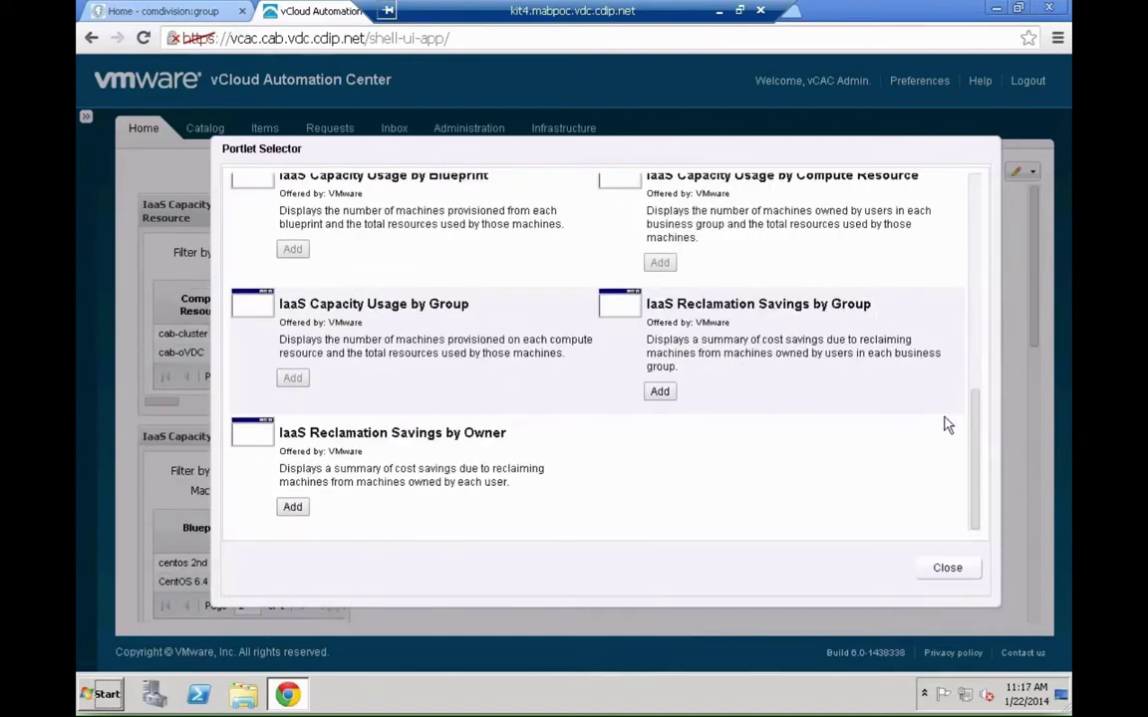
{"action": "left_click_drag", "start_coordinate": [973, 423], "coordinate": [973, 357]}
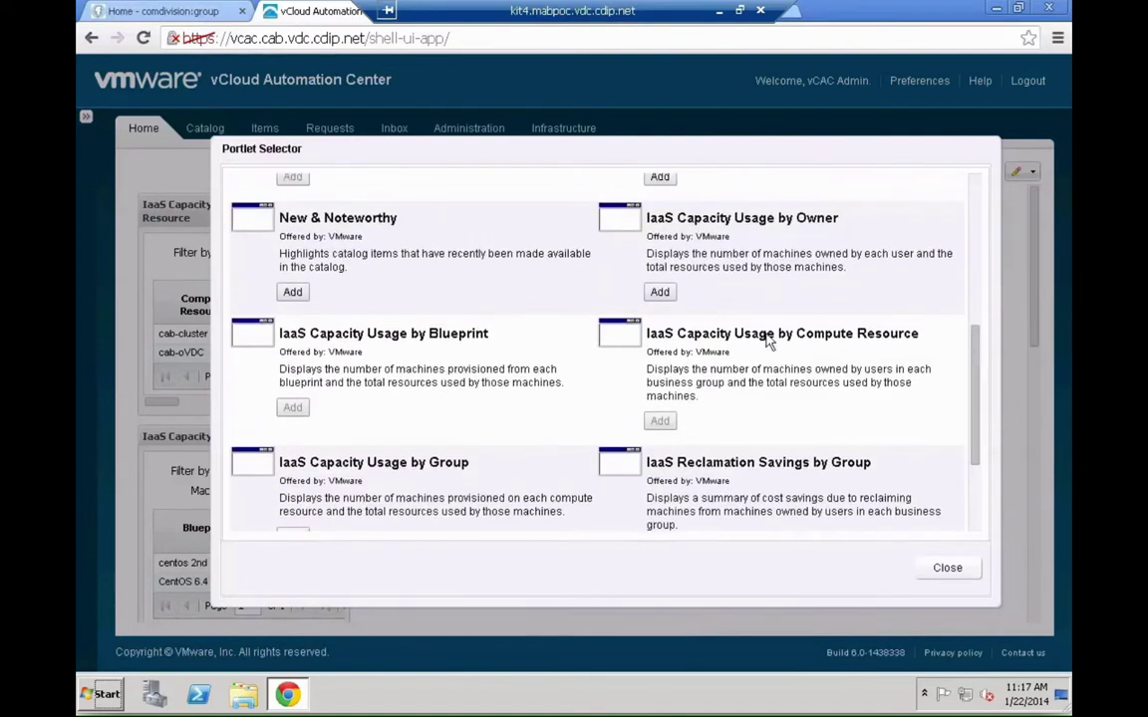
{"action": "left_click", "coordinate": [292, 292]}
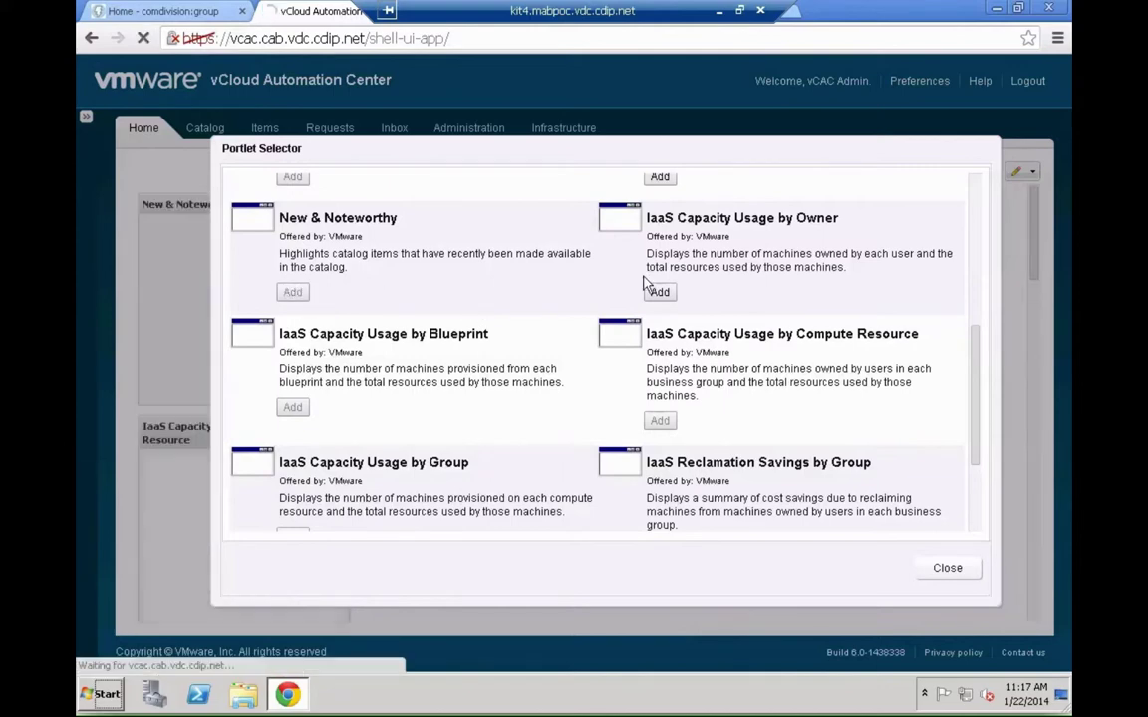
{"action": "left_click", "coordinate": [976, 234]}
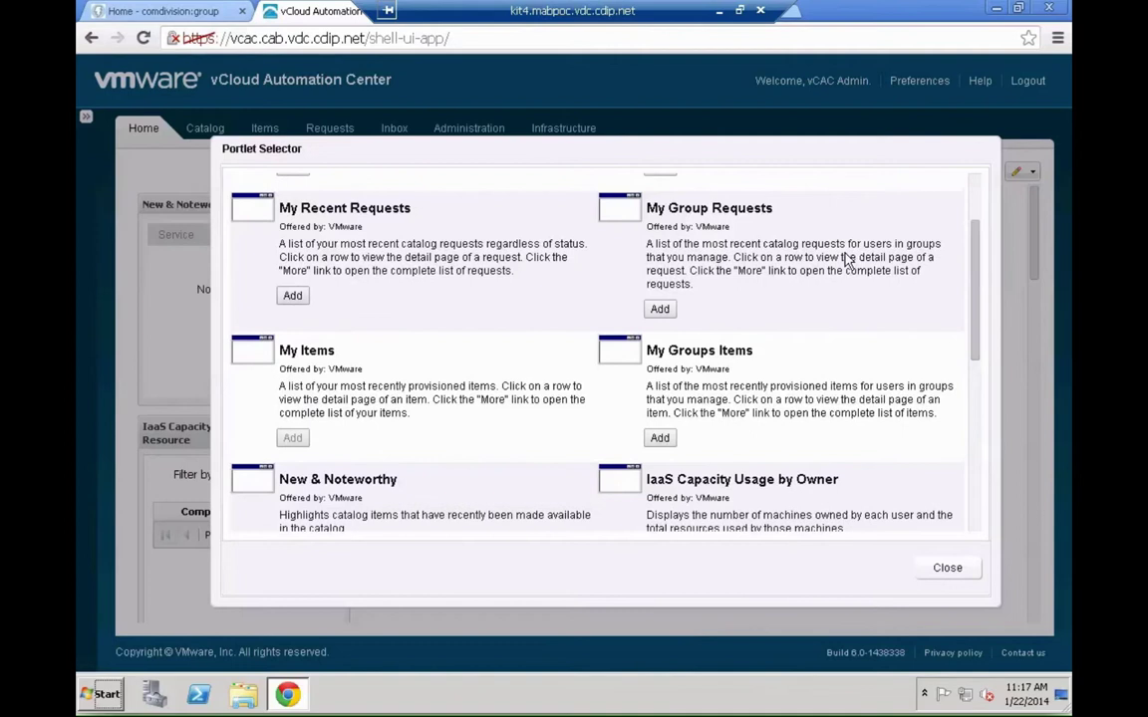
{"action": "left_click", "coordinate": [672, 311]}
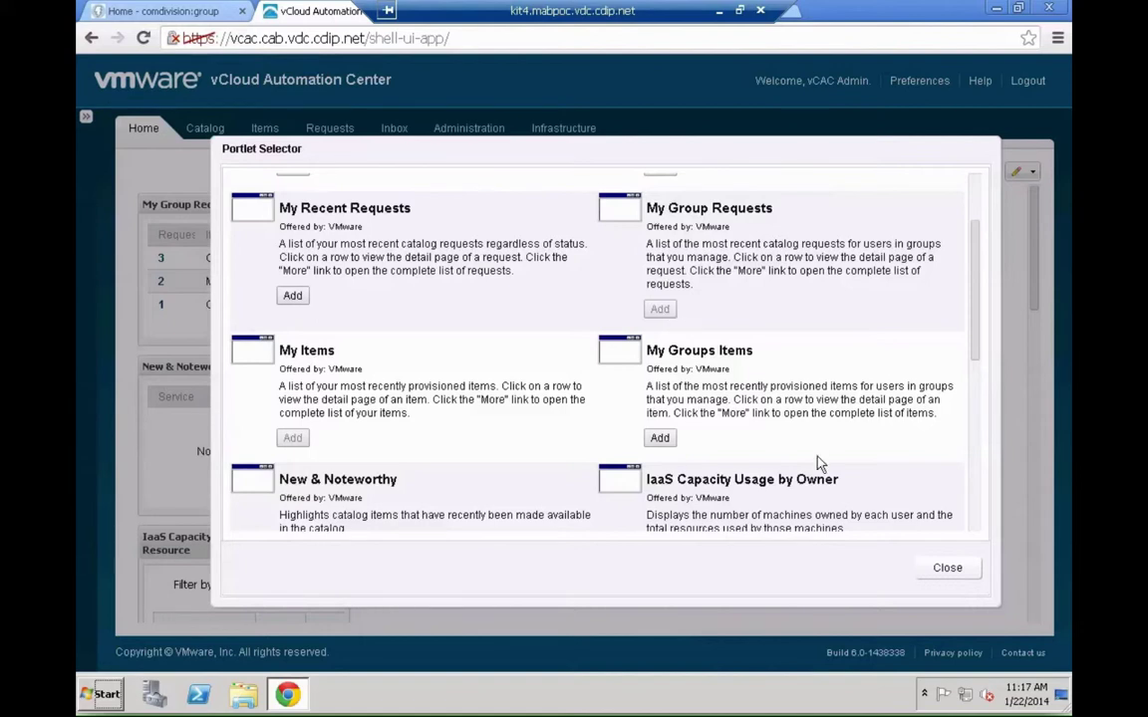
{"action": "left_click", "coordinate": [949, 570]}
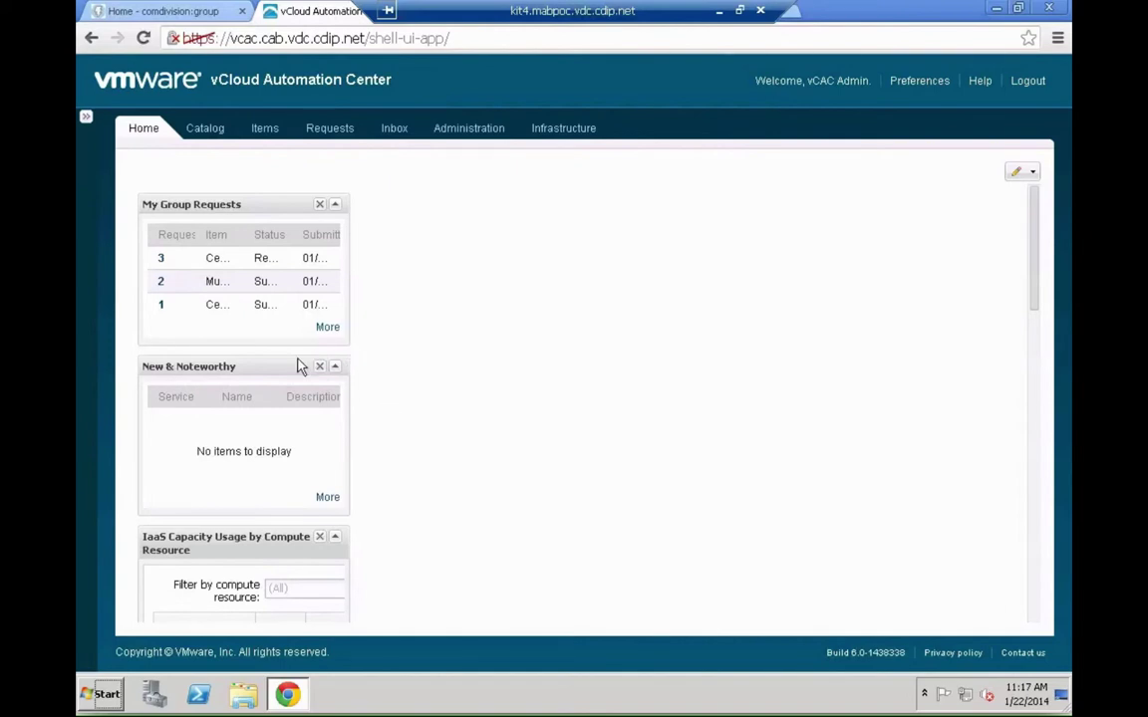
- Move New & Noteworthy to the right column and stack Group, Blueprint, Compute Resource capacity portlets in the middle
{"action": "left_click_drag", "start_coordinate": [249, 373], "coordinate": [891, 224]}
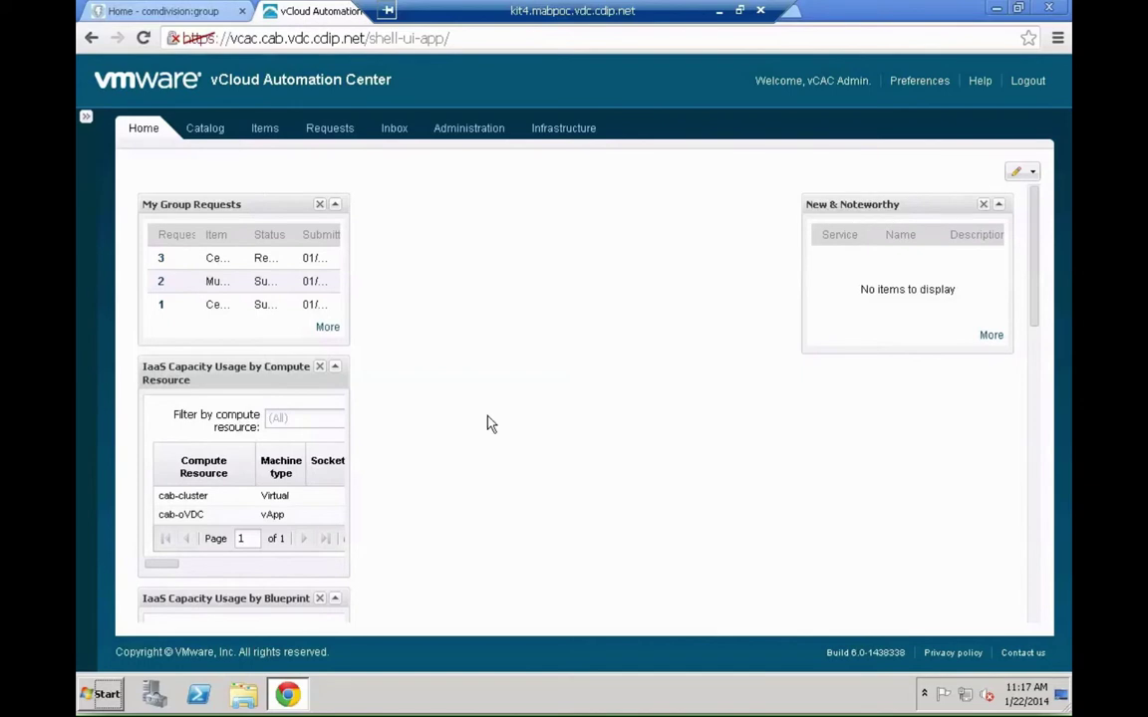
{"action": "scroll", "coordinate": [489, 418], "scroll_direction": "down", "scroll_amount": 1}
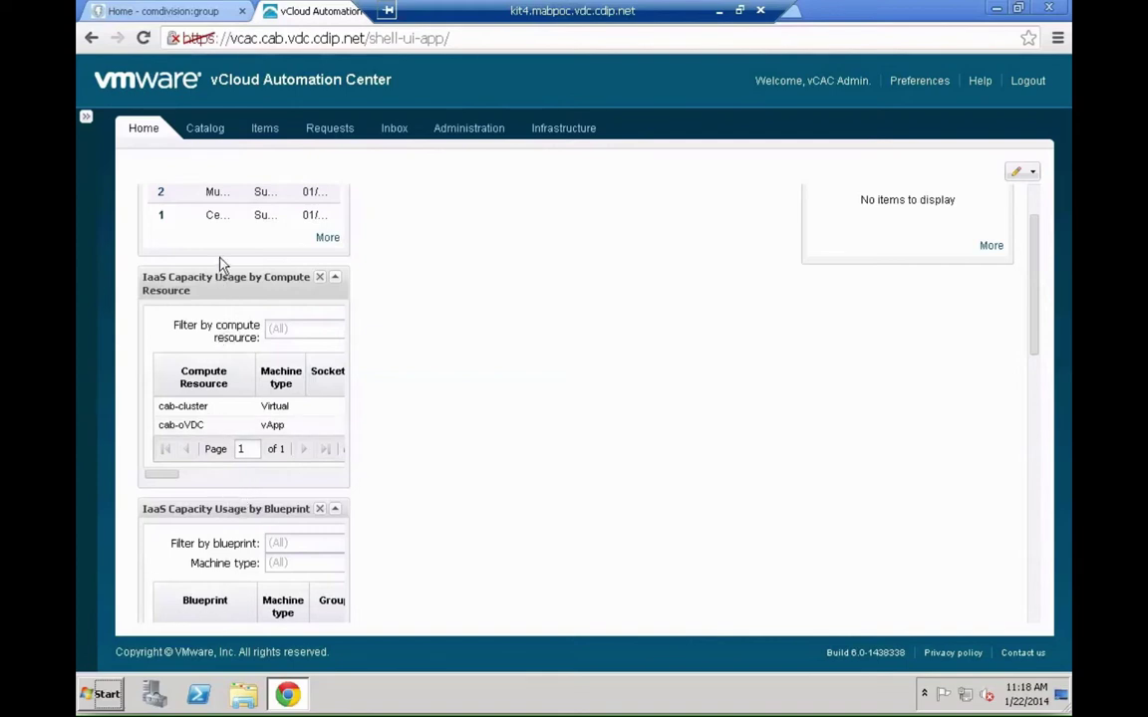
{"action": "left_click_drag", "start_coordinate": [277, 269], "coordinate": [546, 239]}
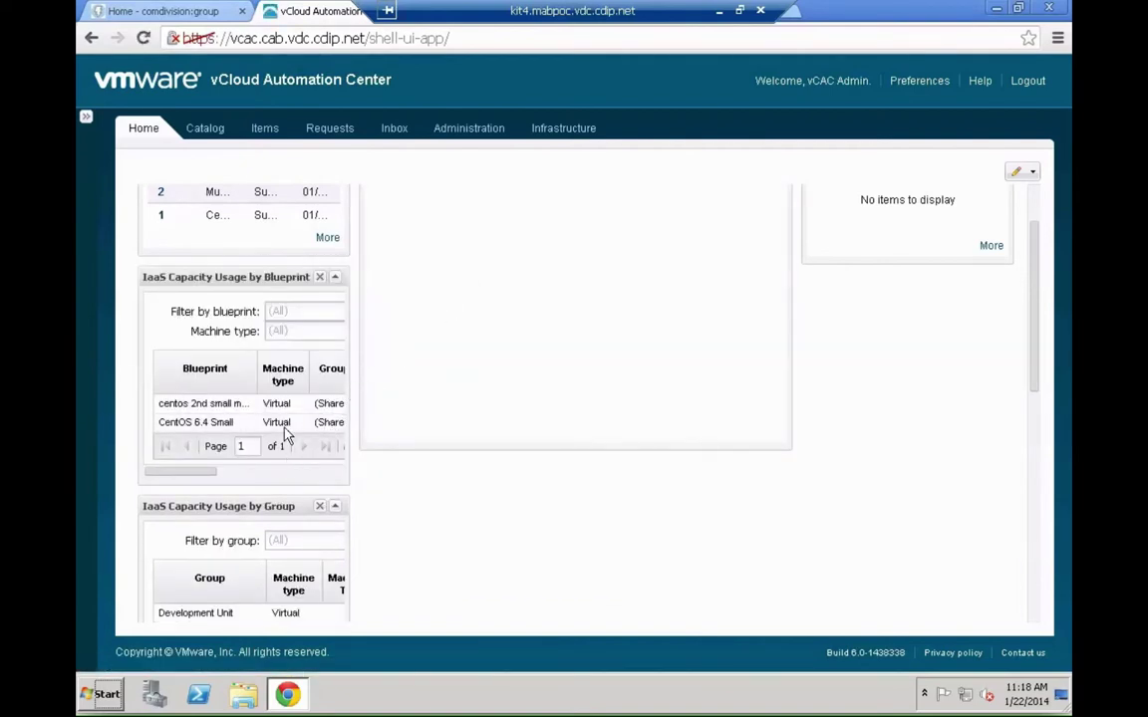
{"action": "scroll", "coordinate": [298, 356], "scroll_direction": "up", "scroll_amount": 2}
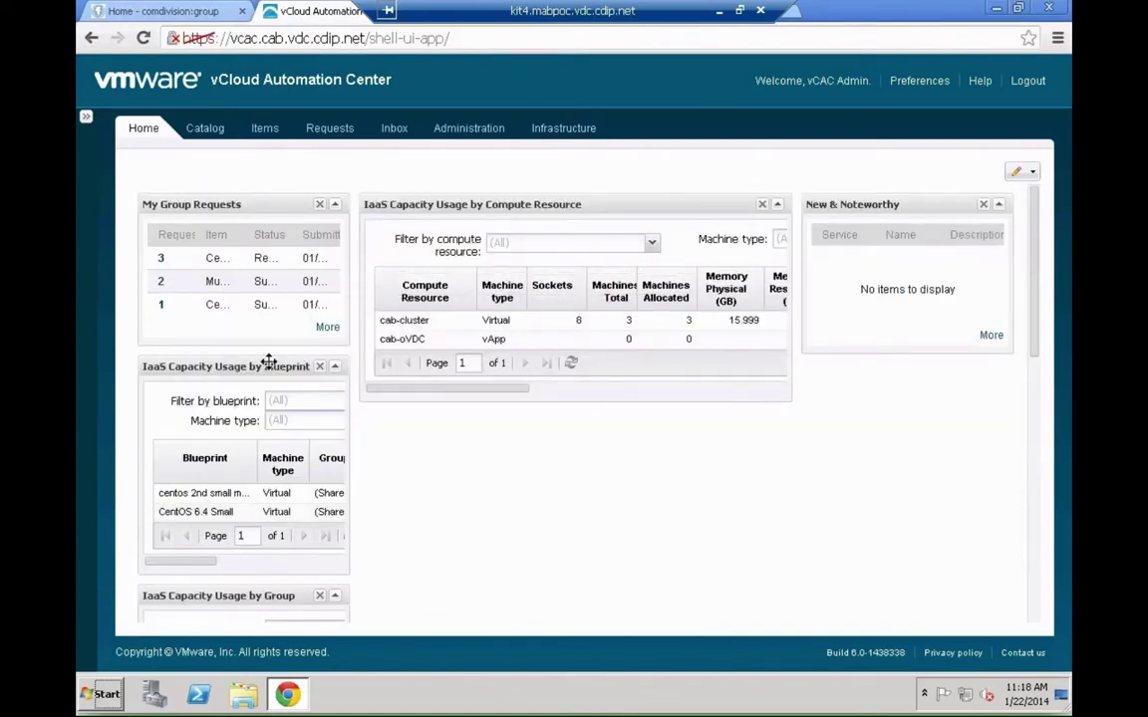
{"action": "left_click_drag", "start_coordinate": [269, 363], "coordinate": [409, 269]}
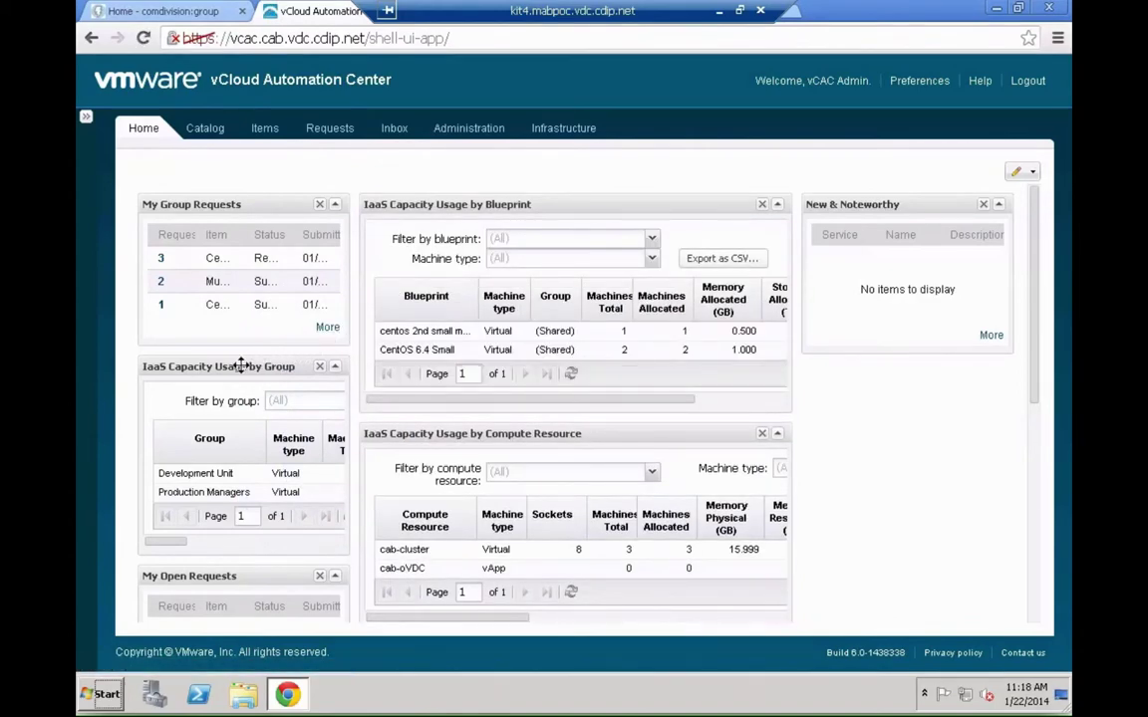
{"action": "left_click_drag", "start_coordinate": [241, 367], "coordinate": [441, 256]}
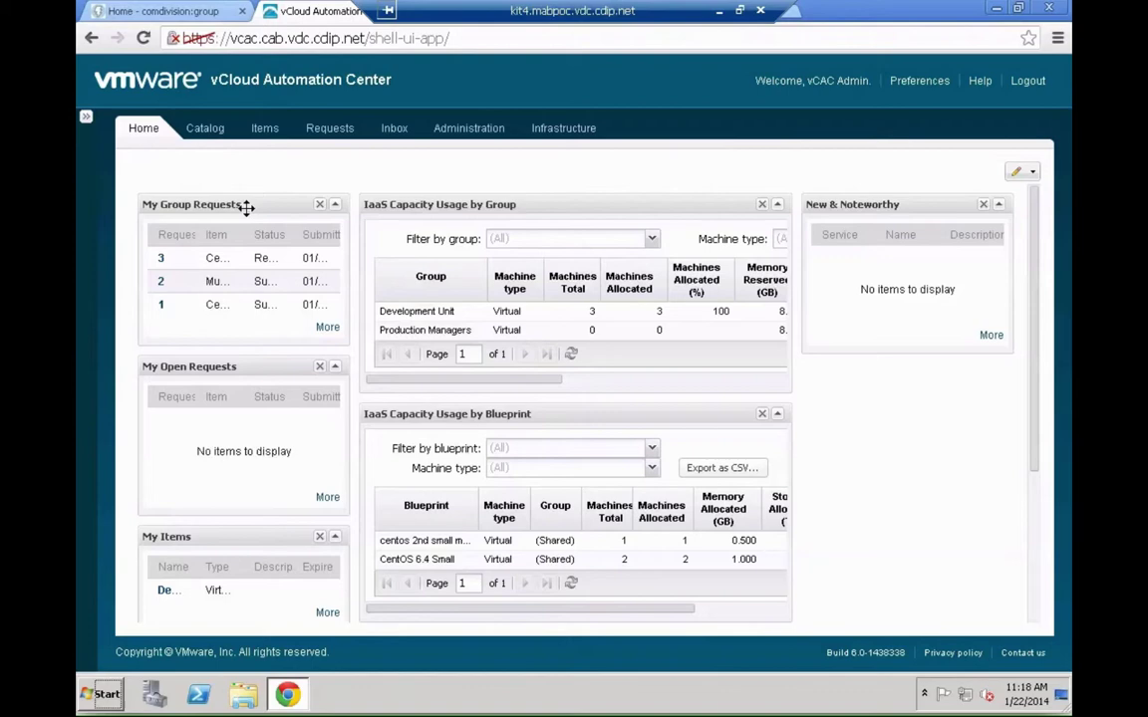
- Place My Group Requests beneath New & Noteworthy in the right column
{"action": "left_click_drag", "start_coordinate": [247, 206], "coordinate": [874, 384]}
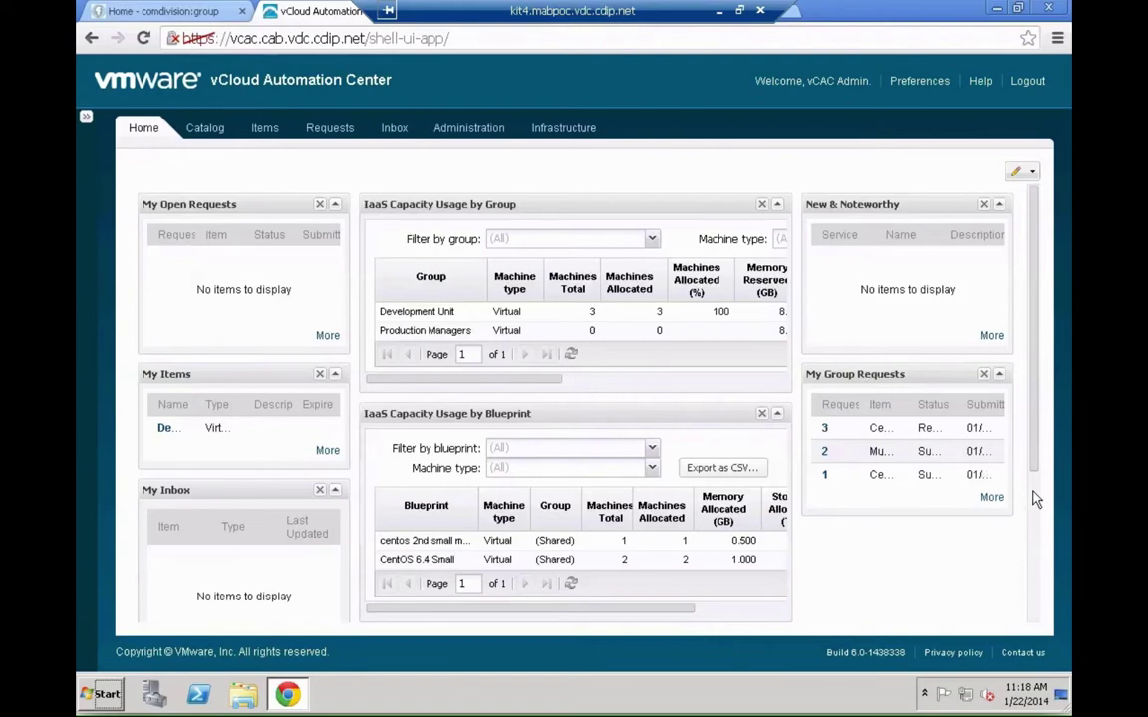
{"action": "scroll", "coordinate": [1036, 501], "scroll_direction": "down", "scroll_amount": 3}
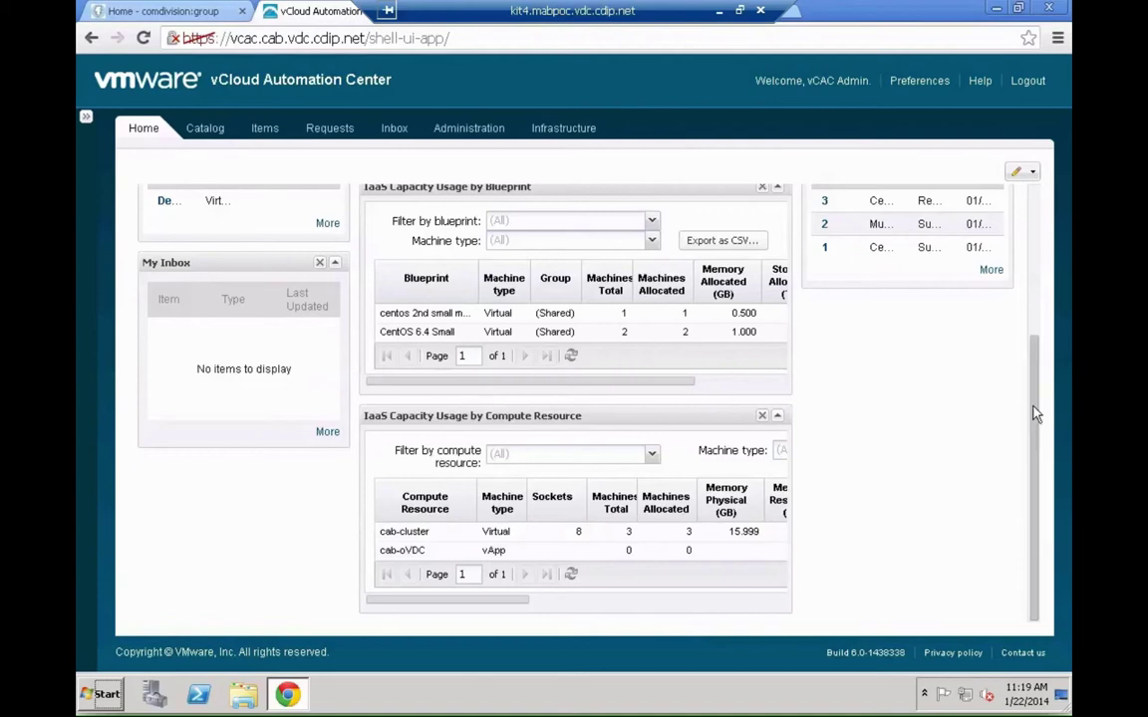
{"action": "left_click_drag", "start_coordinate": [1036, 413], "coordinate": [1018, 212]}
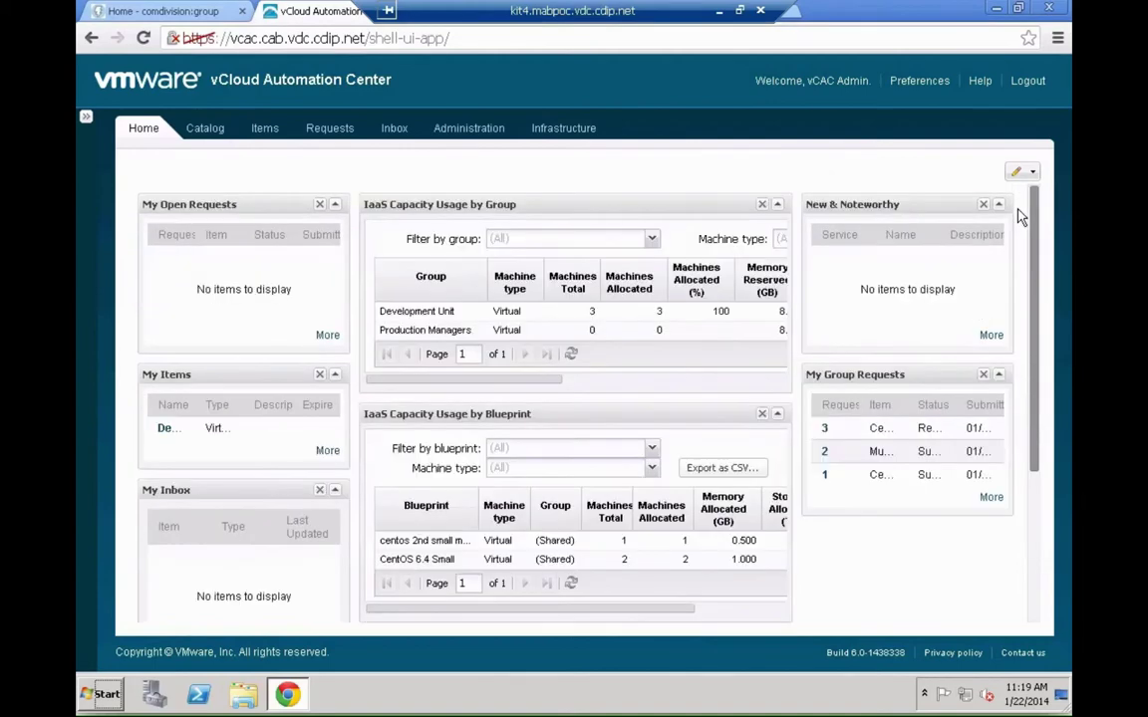
- View the full group requests list, return home, and collapse then re-expand My Items
{"action": "left_click", "coordinate": [992, 499]}
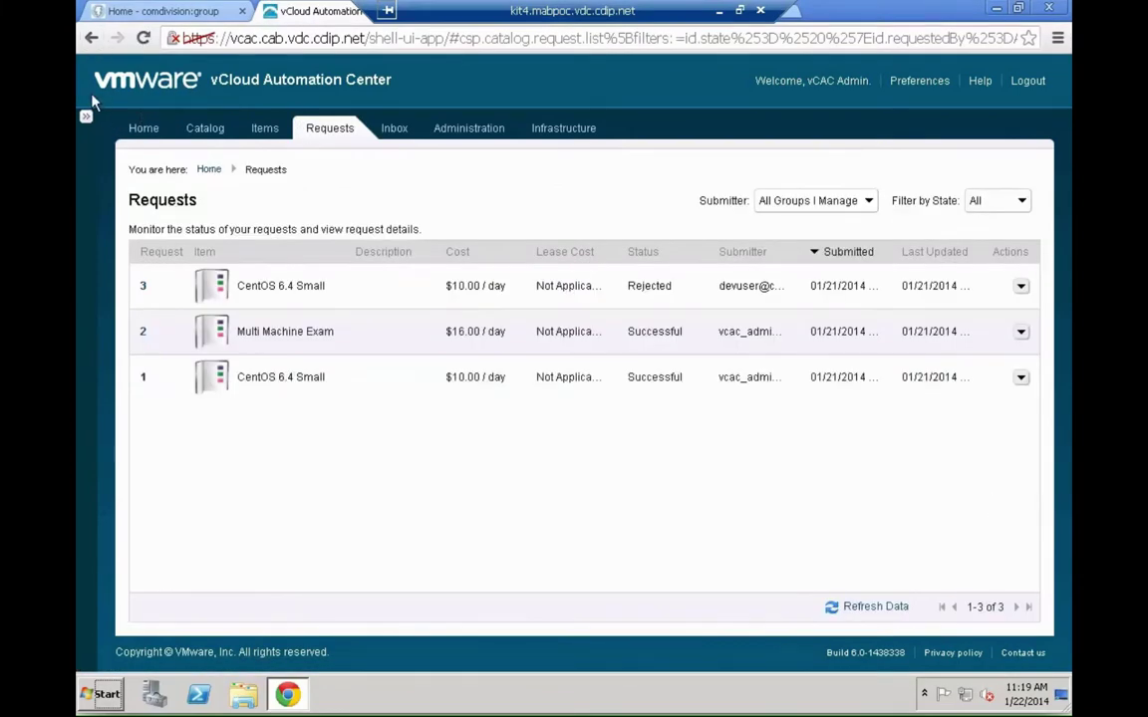
{"action": "left_click", "coordinate": [91, 37]}
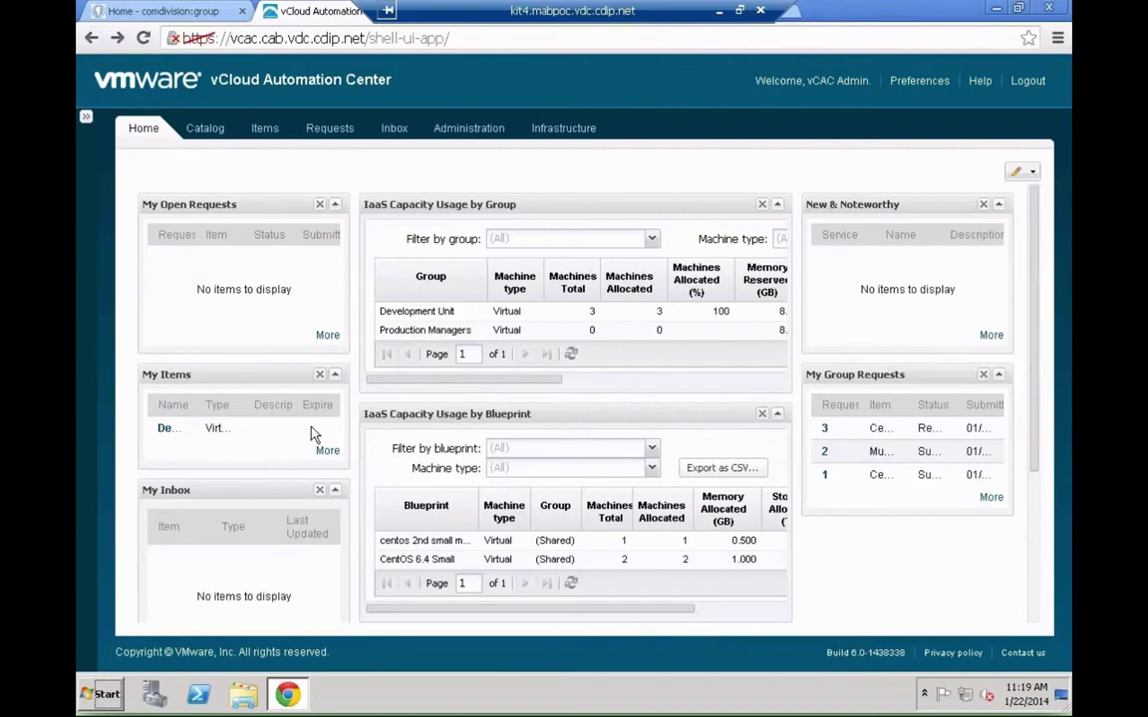
{"action": "left_click", "coordinate": [335, 376]}
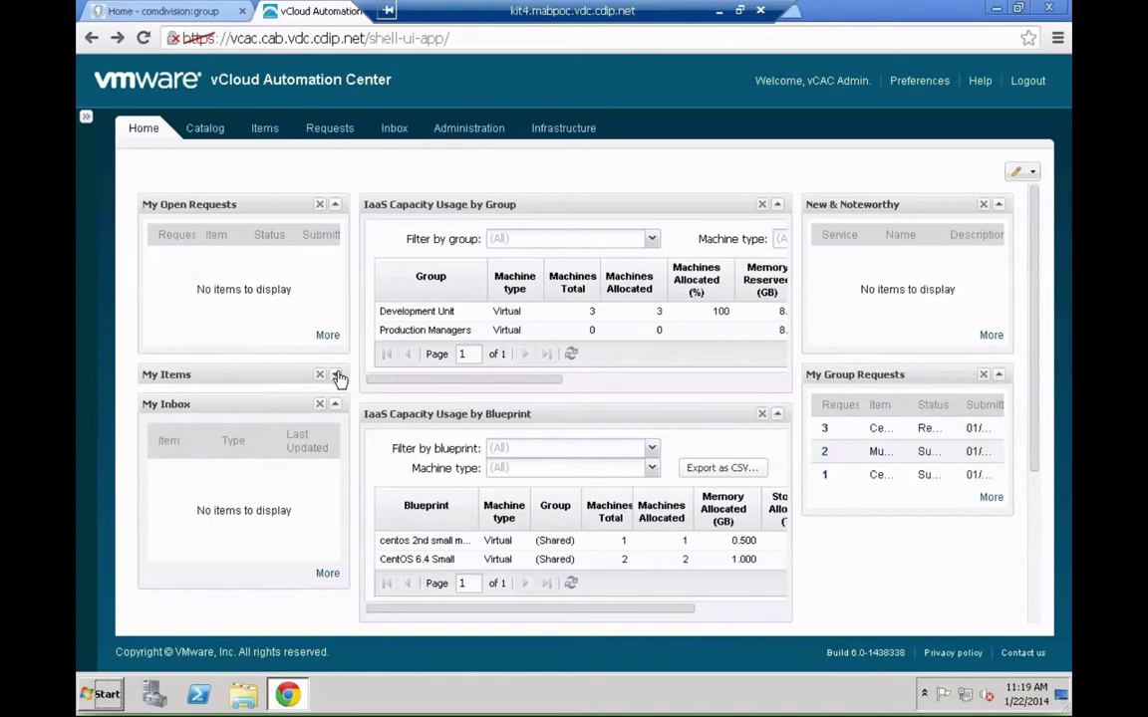
{"action": "left_click", "coordinate": [337, 376]}
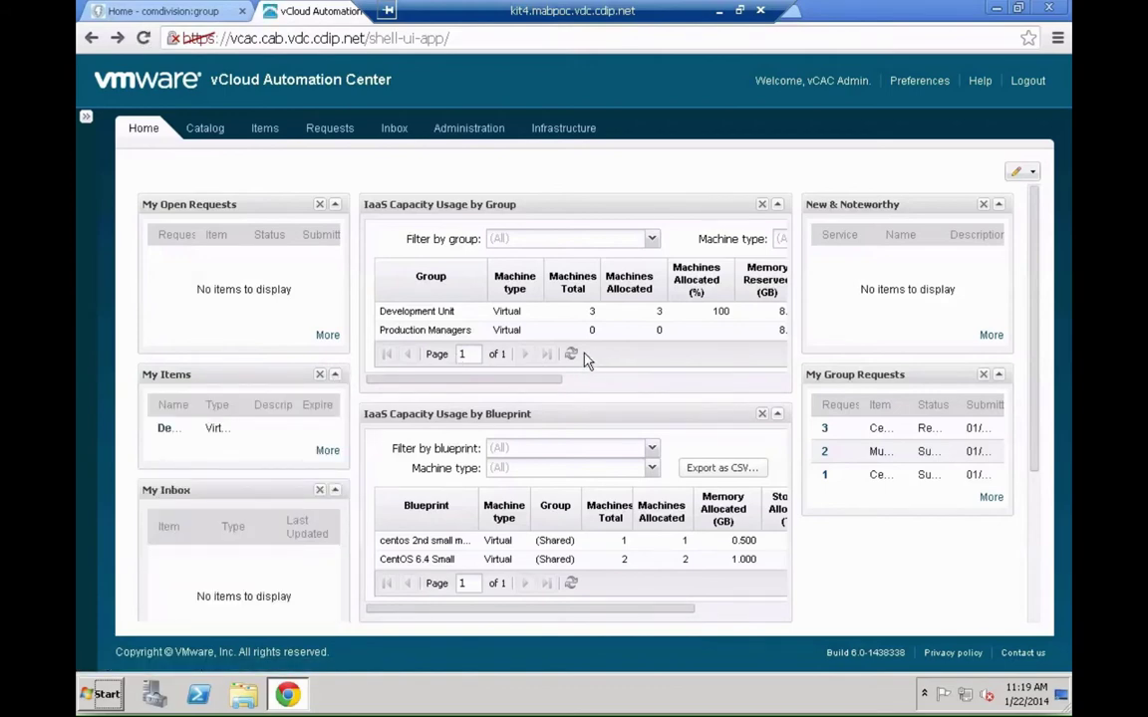
- Keep the group filter at (All) and export the Blueprint capacity table as CSV
{"action": "left_click", "coordinate": [653, 241]}
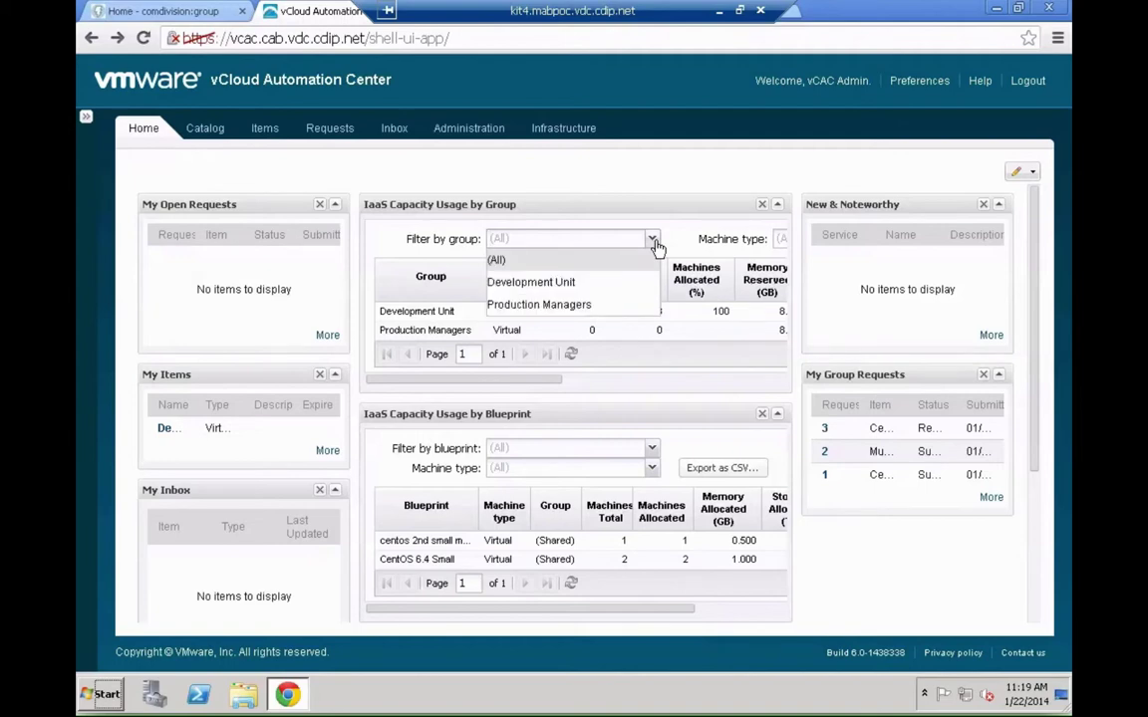
{"action": "left_click", "coordinate": [654, 242]}
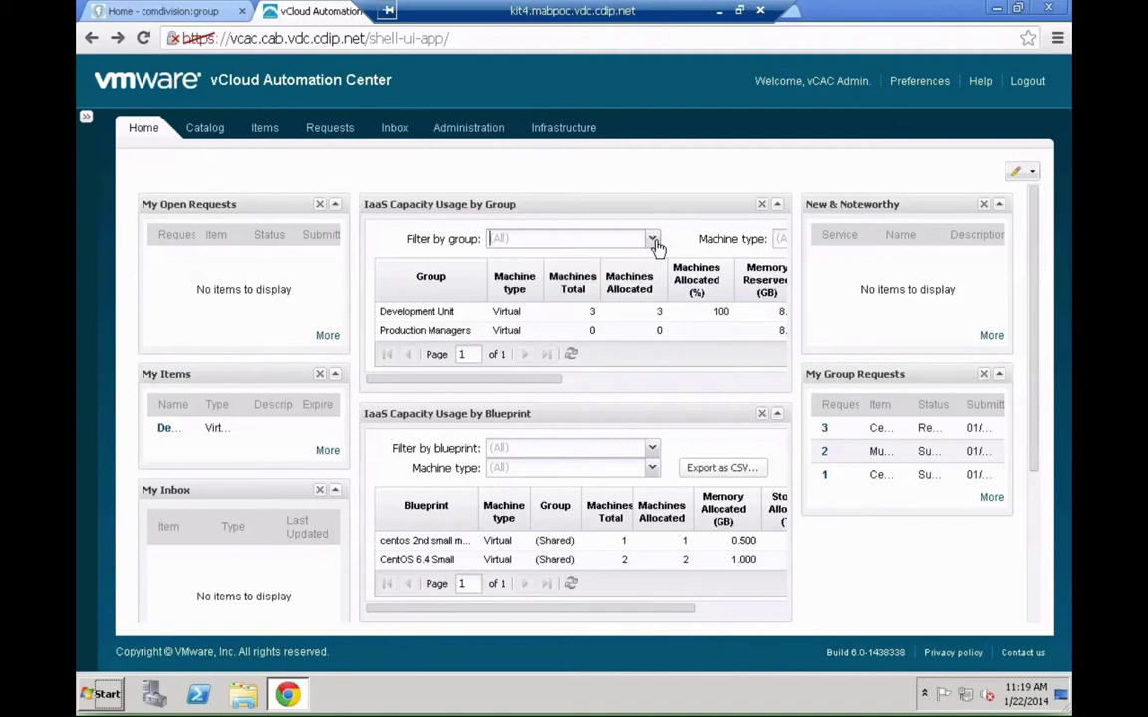
{"action": "left_click", "coordinate": [742, 469]}
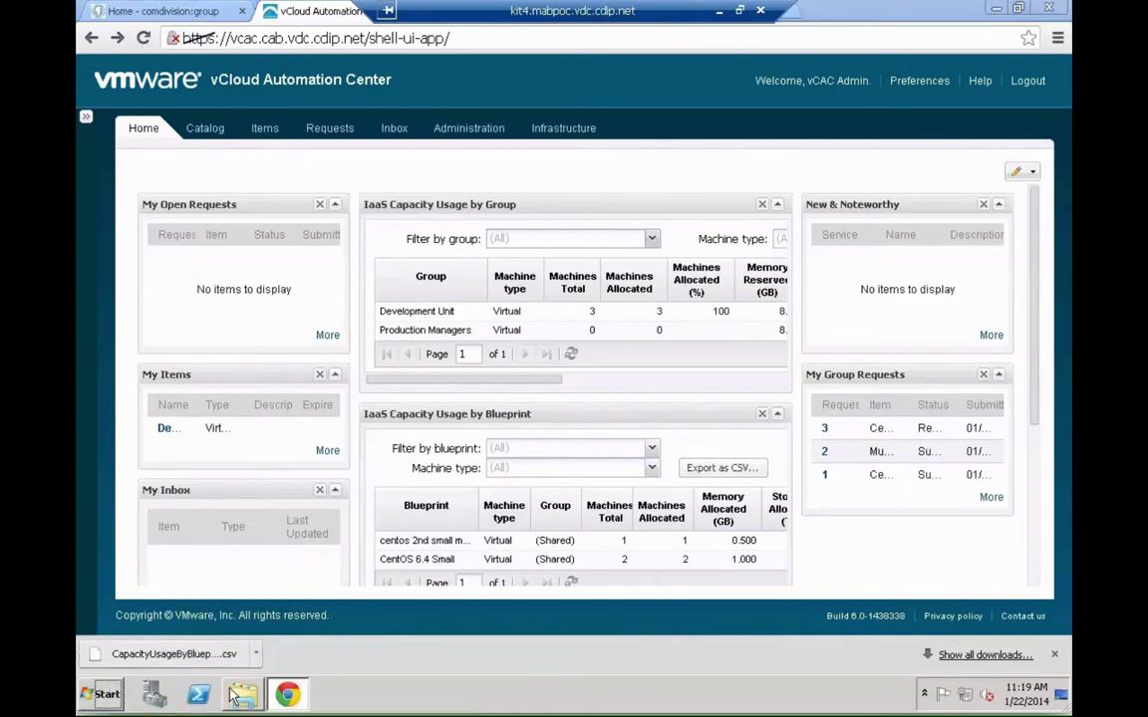
{"action": "left_click", "coordinate": [235, 695]}
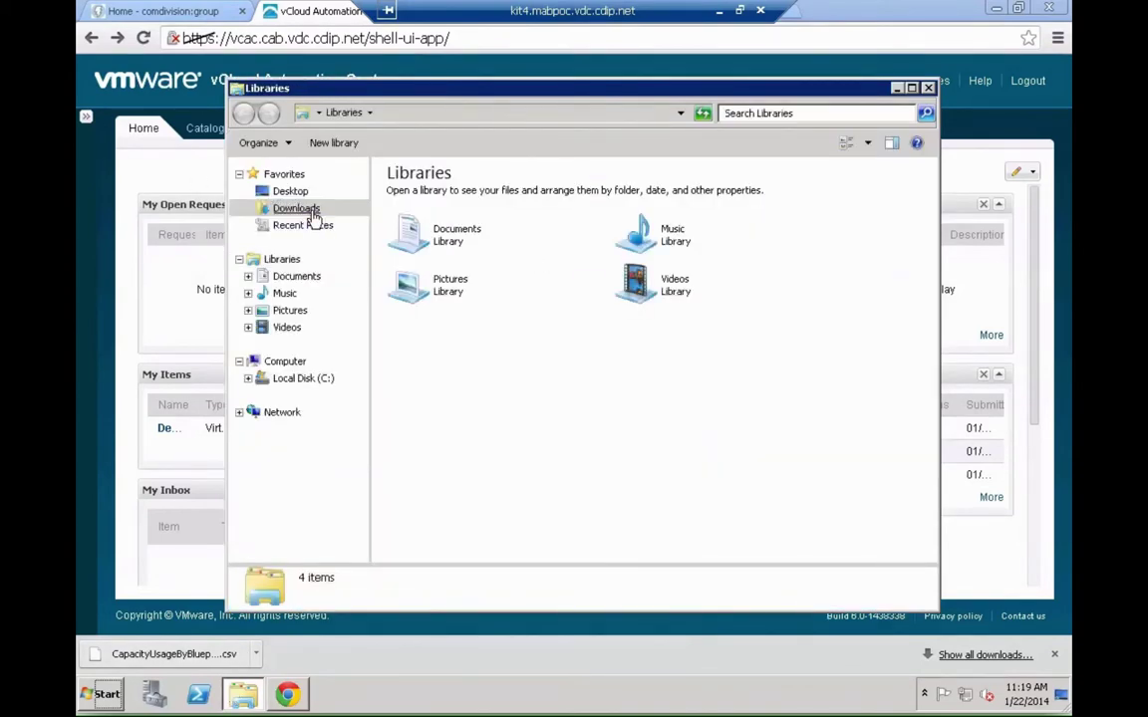
{"action": "left_click", "coordinate": [304, 209]}
{"action": "left_click", "coordinate": [455, 193]}
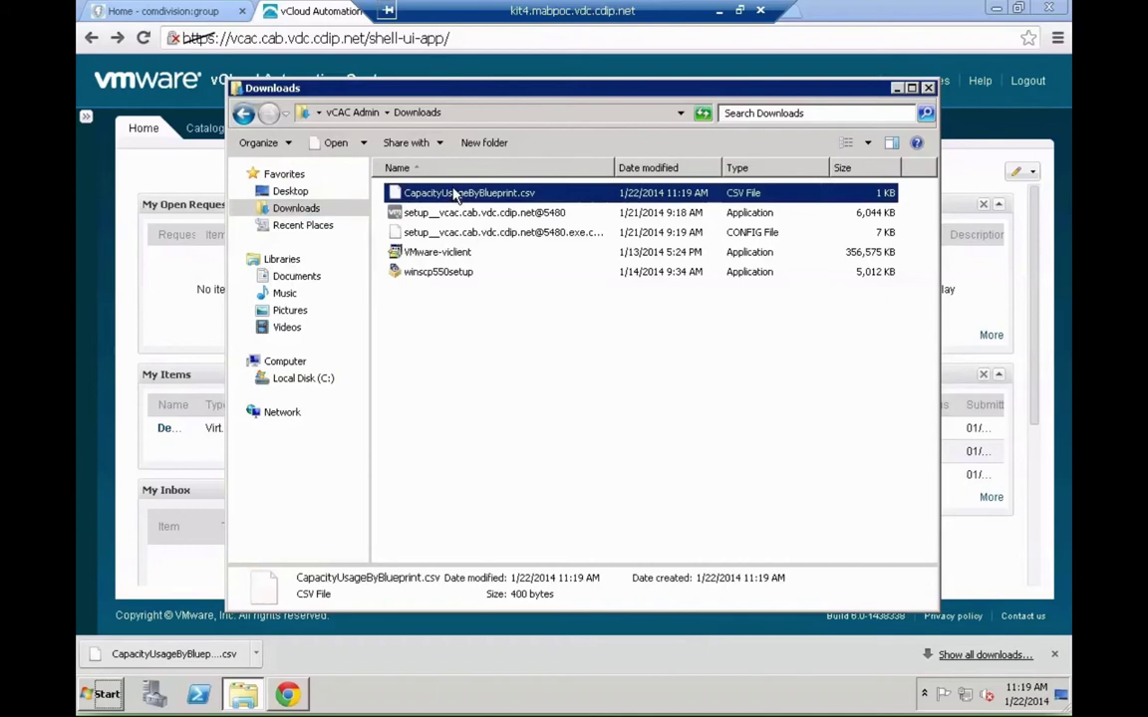
{"action": "right_click", "coordinate": [455, 193]}
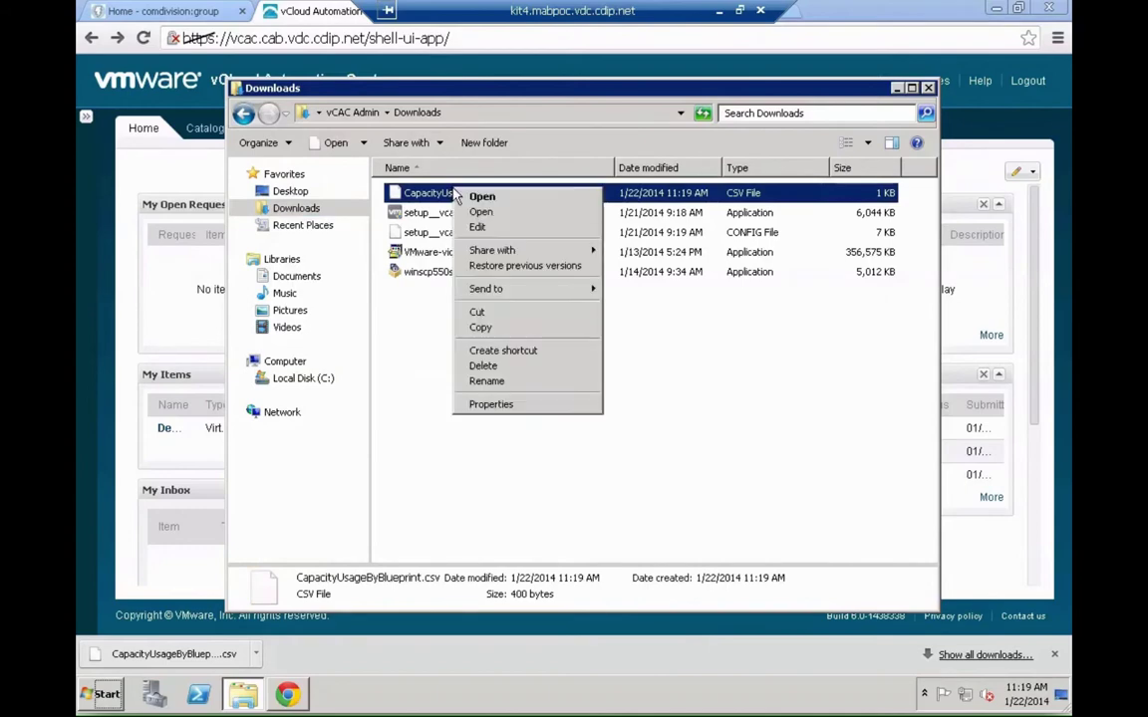
{"action": "left_click", "coordinate": [503, 228]}
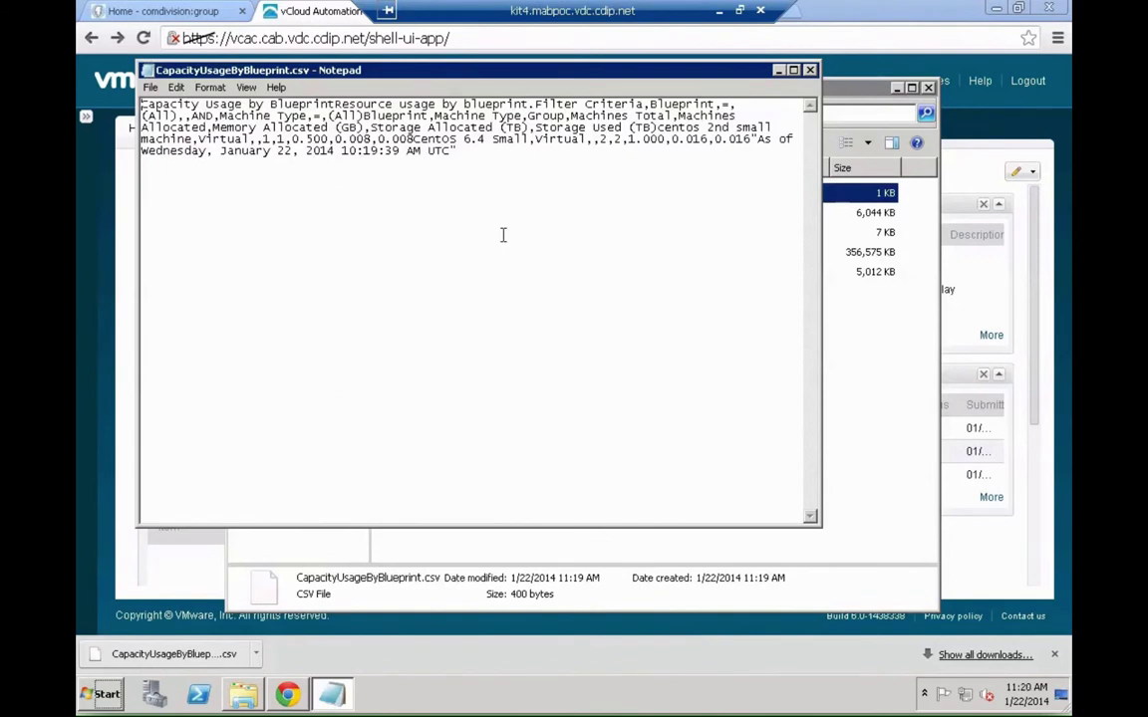
{"action": "left_click", "coordinate": [809, 70]}
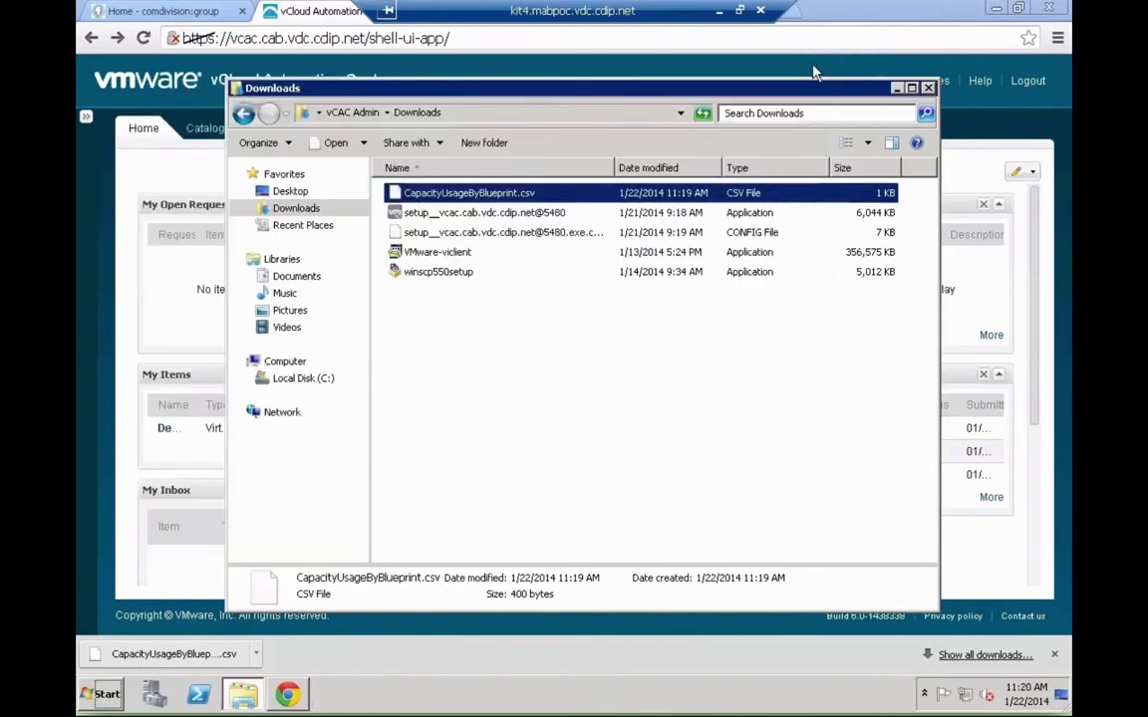
{"action": "left_click", "coordinate": [927, 89]}
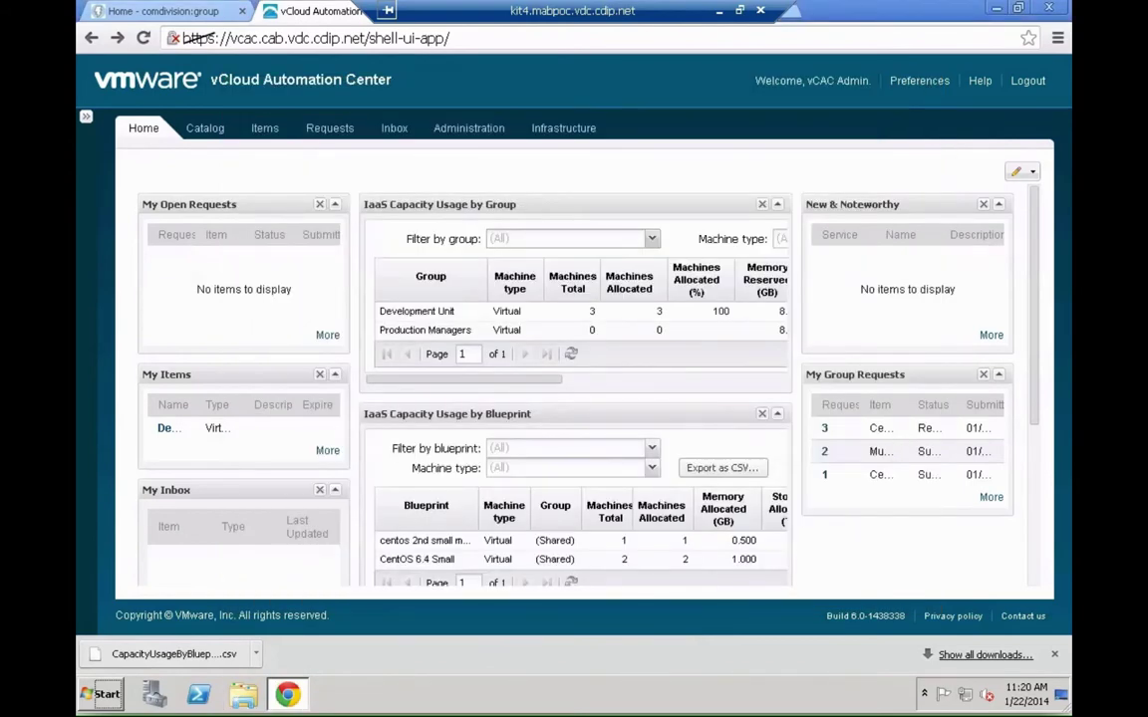